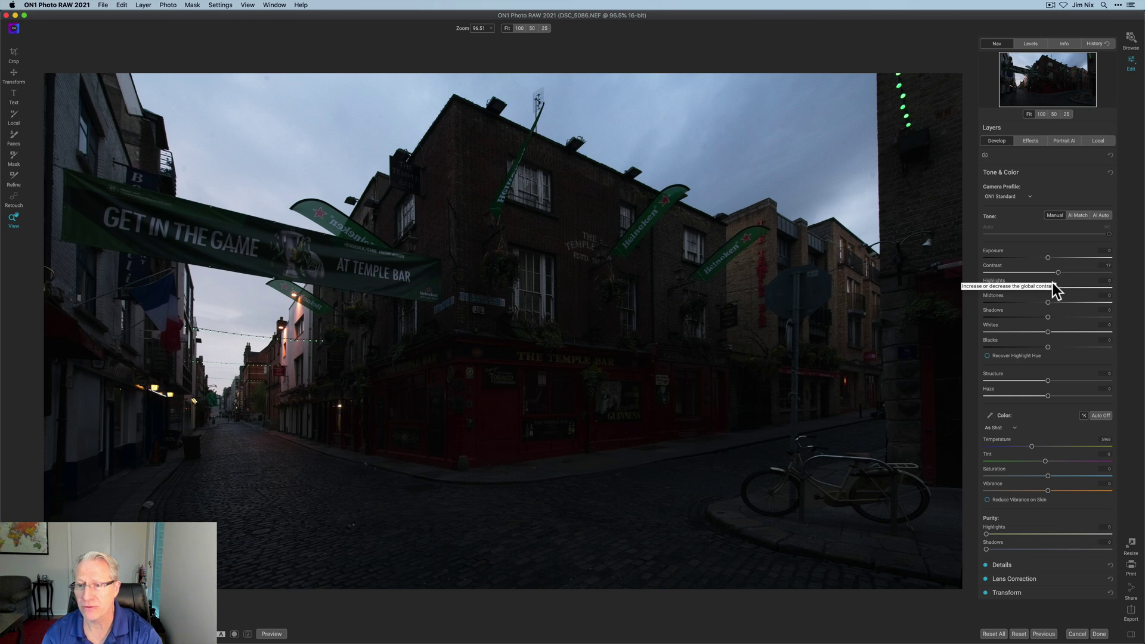
Lower the highlights strongly and raise the shadows to bring out the dark street and buildings
drag(1047, 288, 1007, 284)
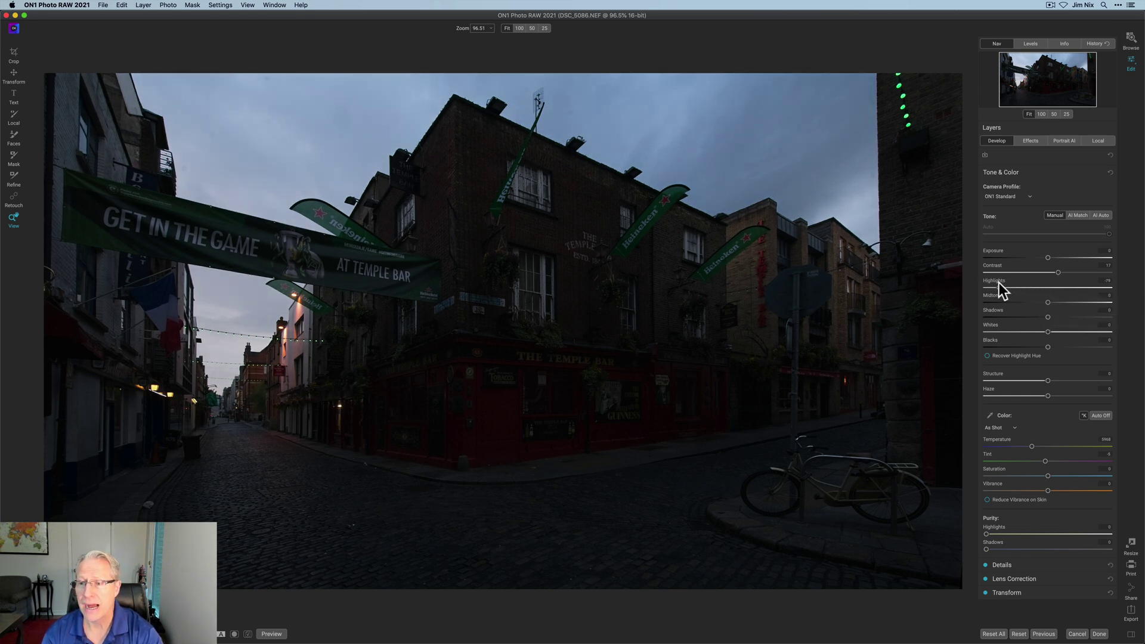
click(1001, 287)
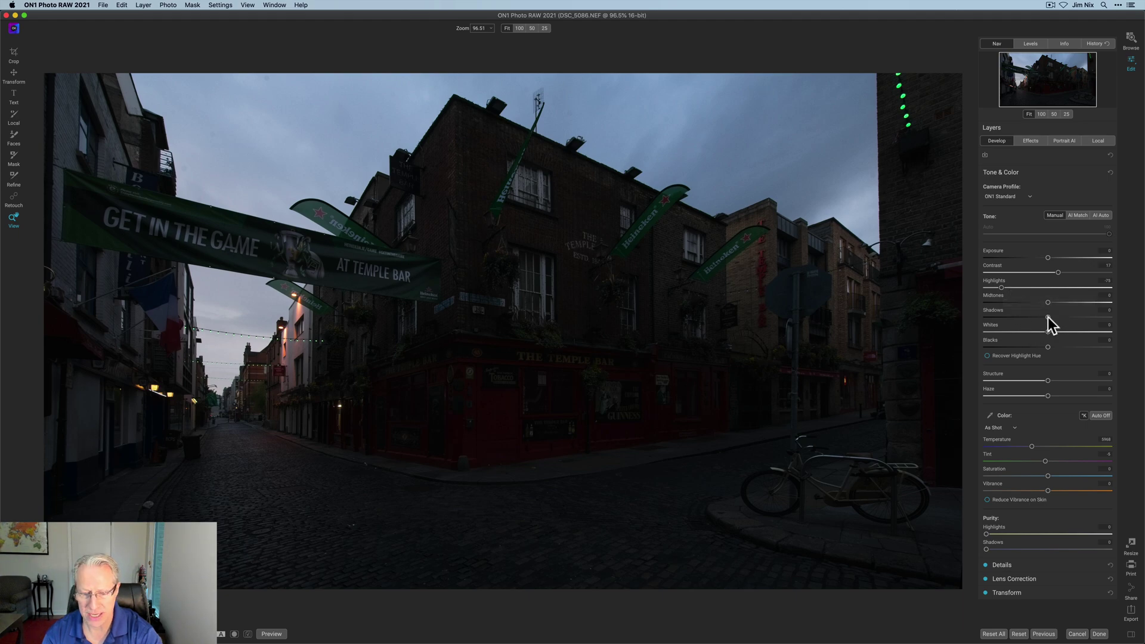
drag(1053, 316, 1072, 316)
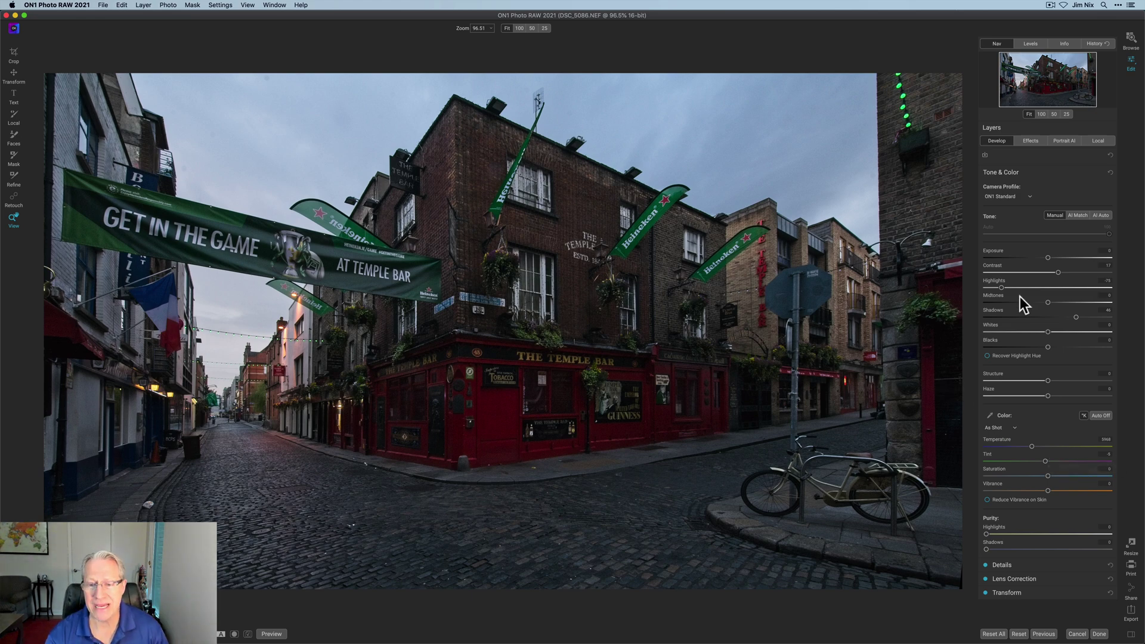
Add a local adjustment with a luminosity mask and check the mask in black and white
click(1100, 141)
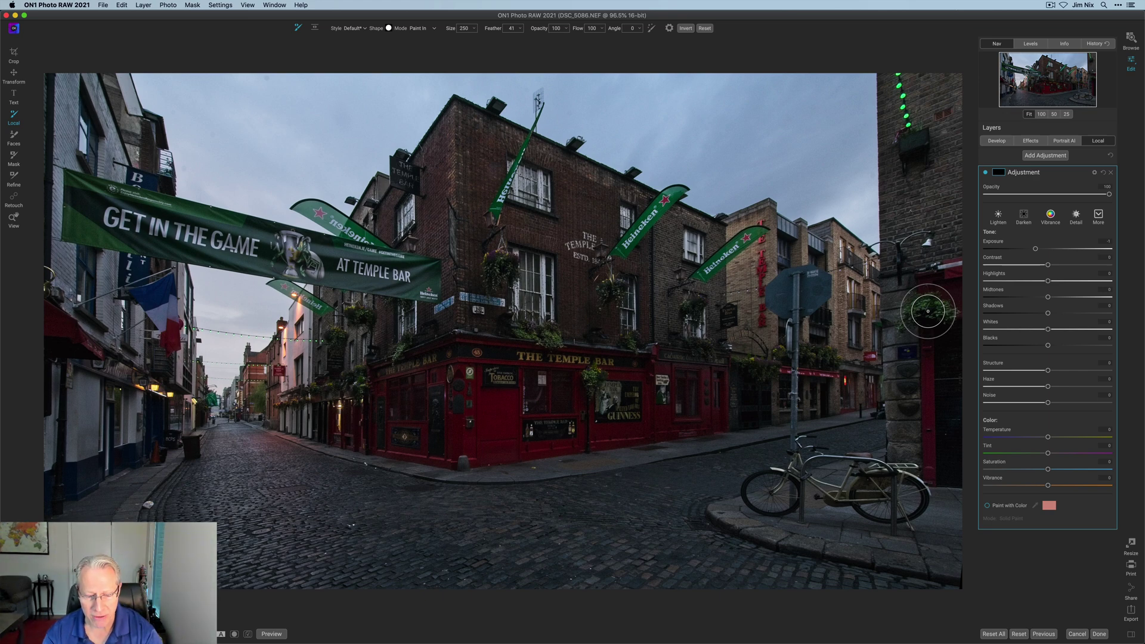
key(z)
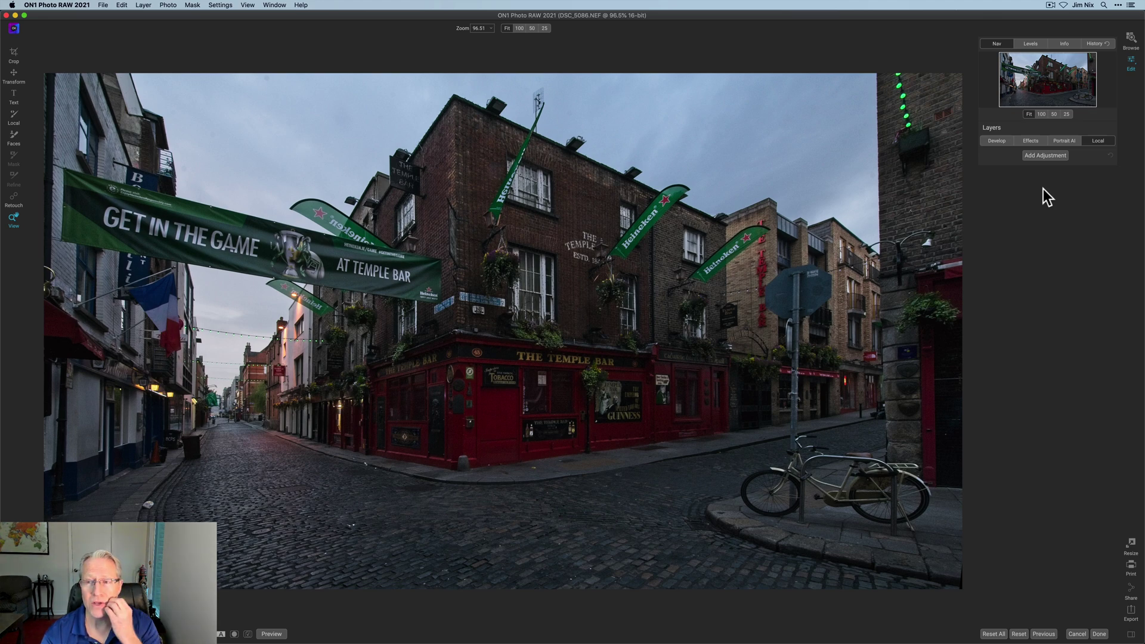
click(1046, 156)
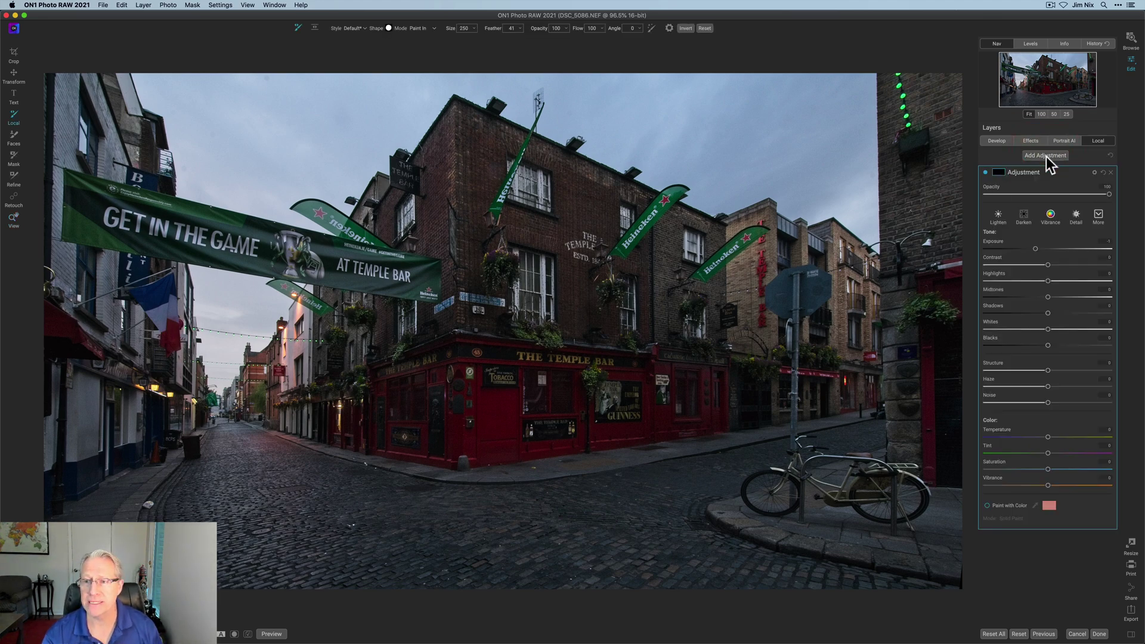
click(1000, 173)
click(1033, 229)
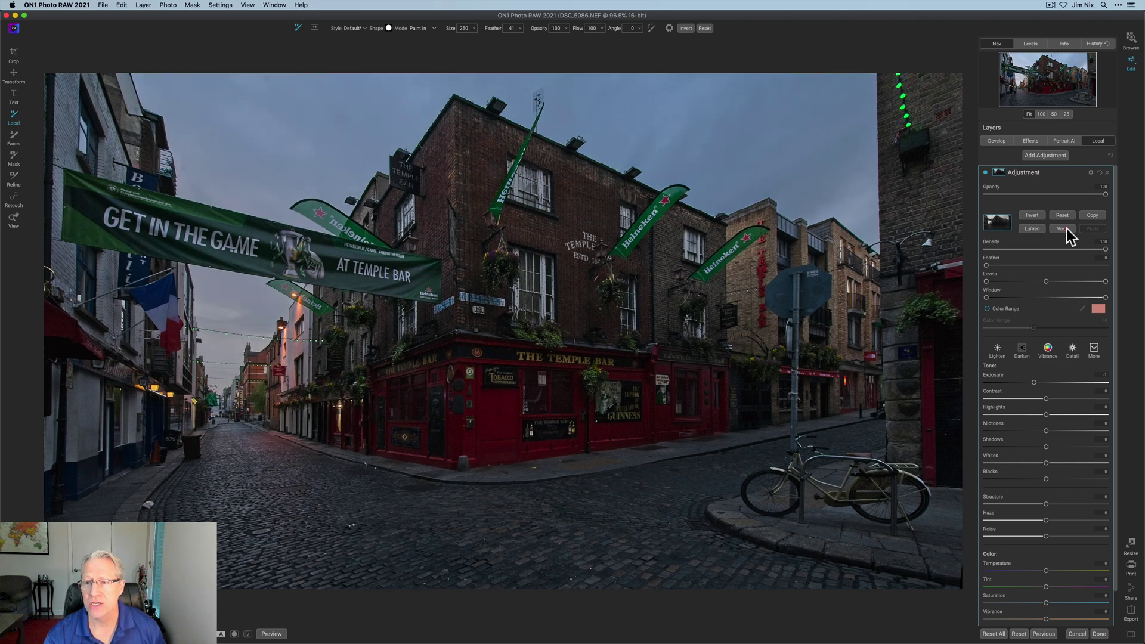
click(1065, 229)
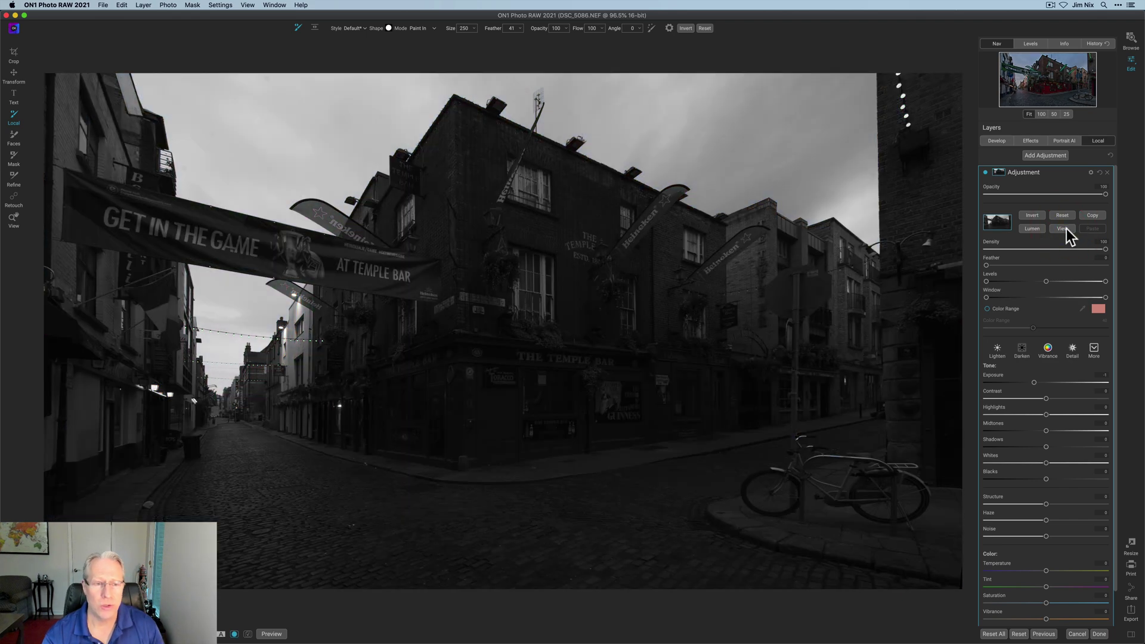
click(1066, 229)
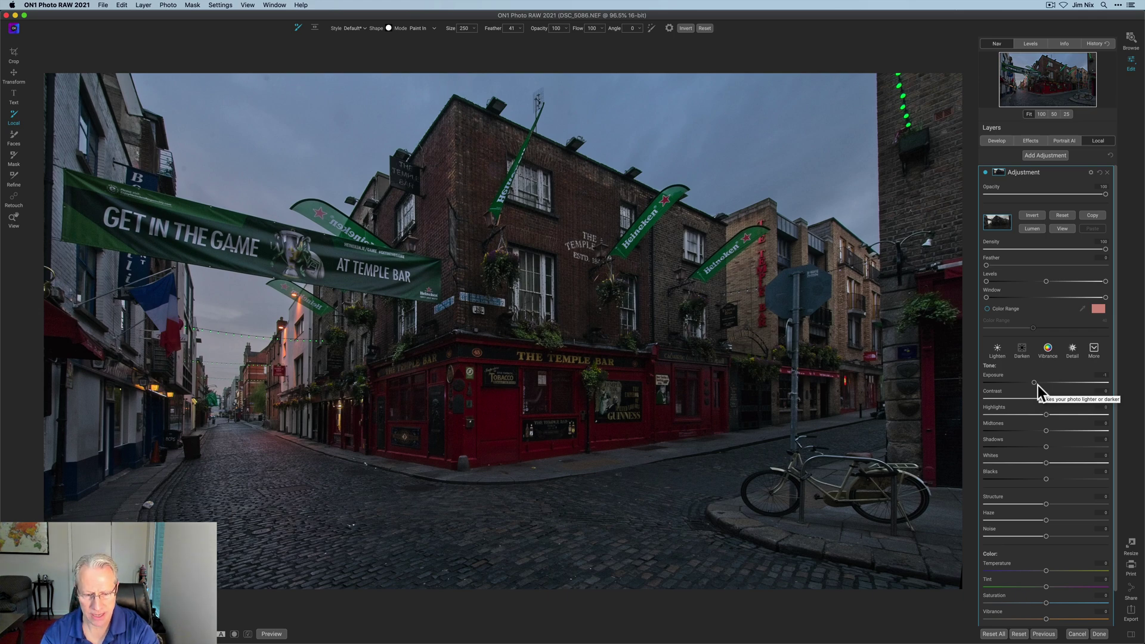
Lower the local adjustment's highlights, cool its temperature, shift the tint towards magenta and raise vibrance, comparing the photo with it off and on
drag(1045, 415, 1024, 417)
scroll(1054, 455, down, 2)
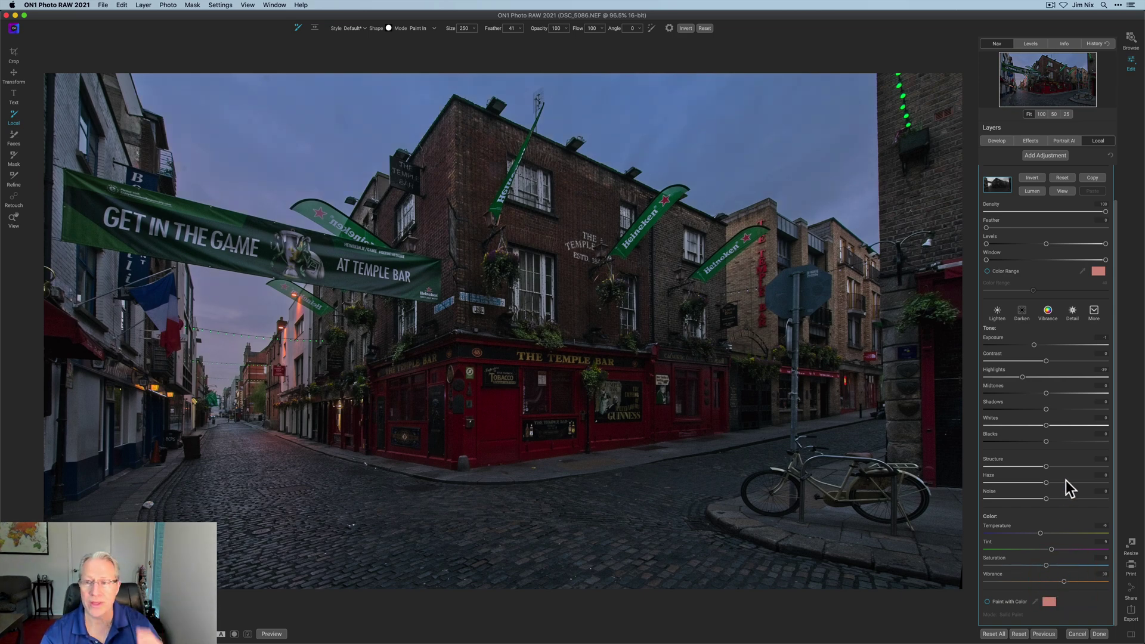
scroll(1001, 209, up, 2)
click(986, 173)
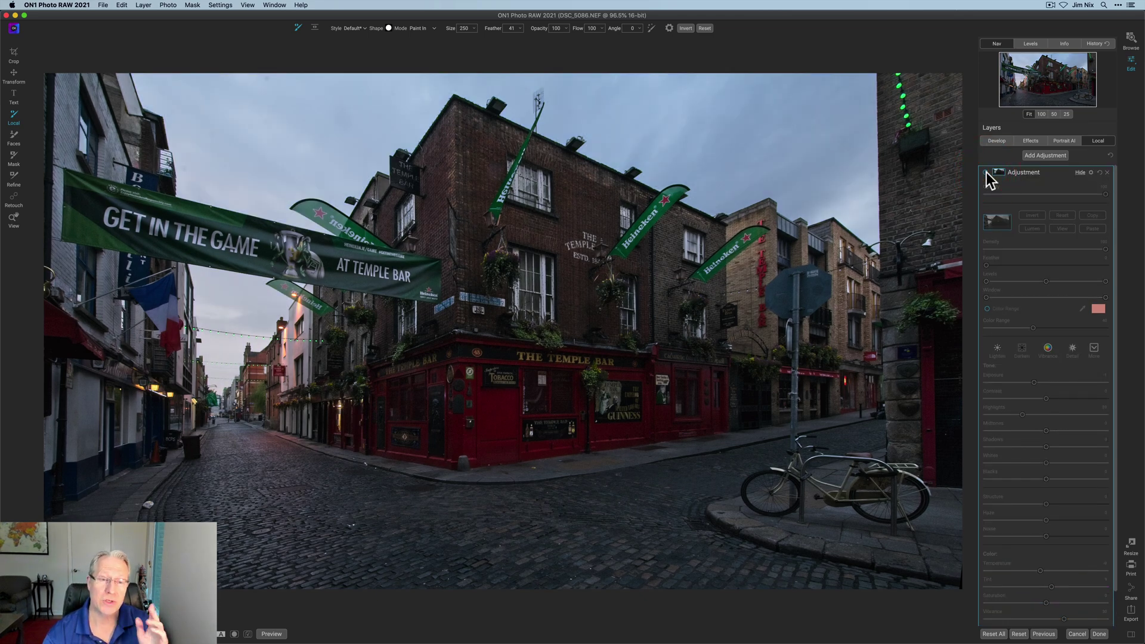
click(986, 172)
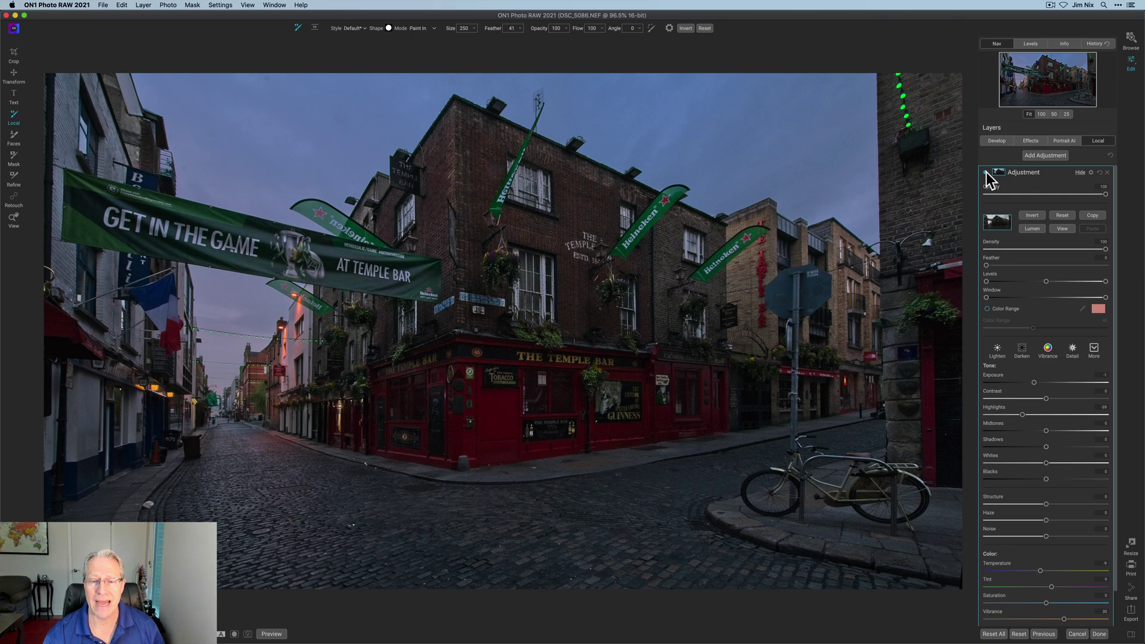
Add a second local adjustment with an inverted luminosity mask covering the dark areas, and check the mask in black and white
click(1050, 154)
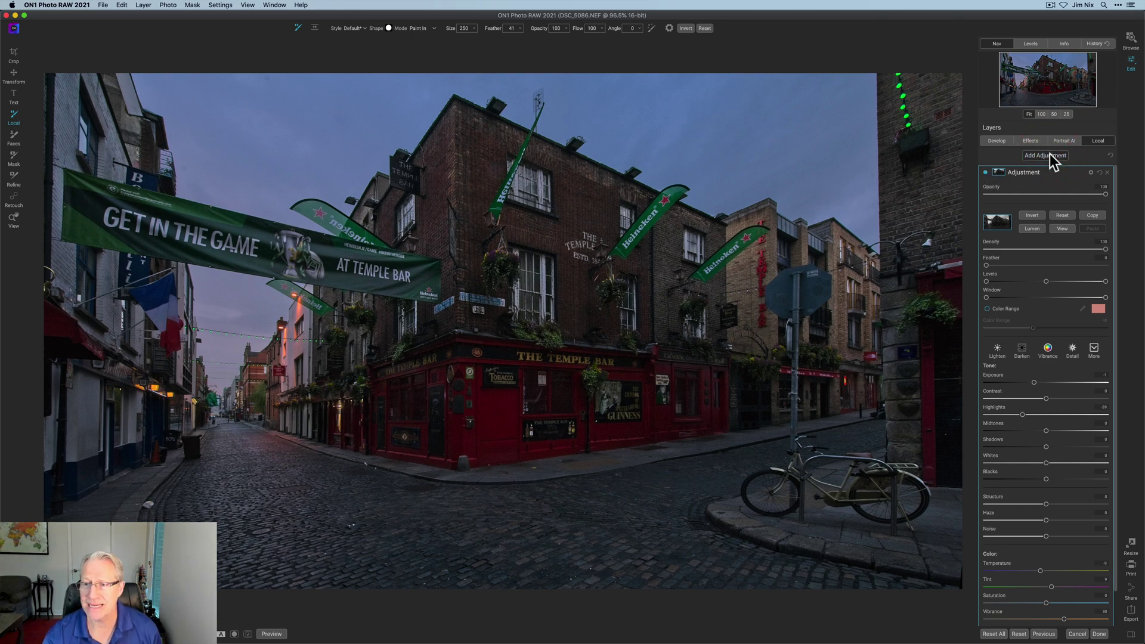
click(998, 173)
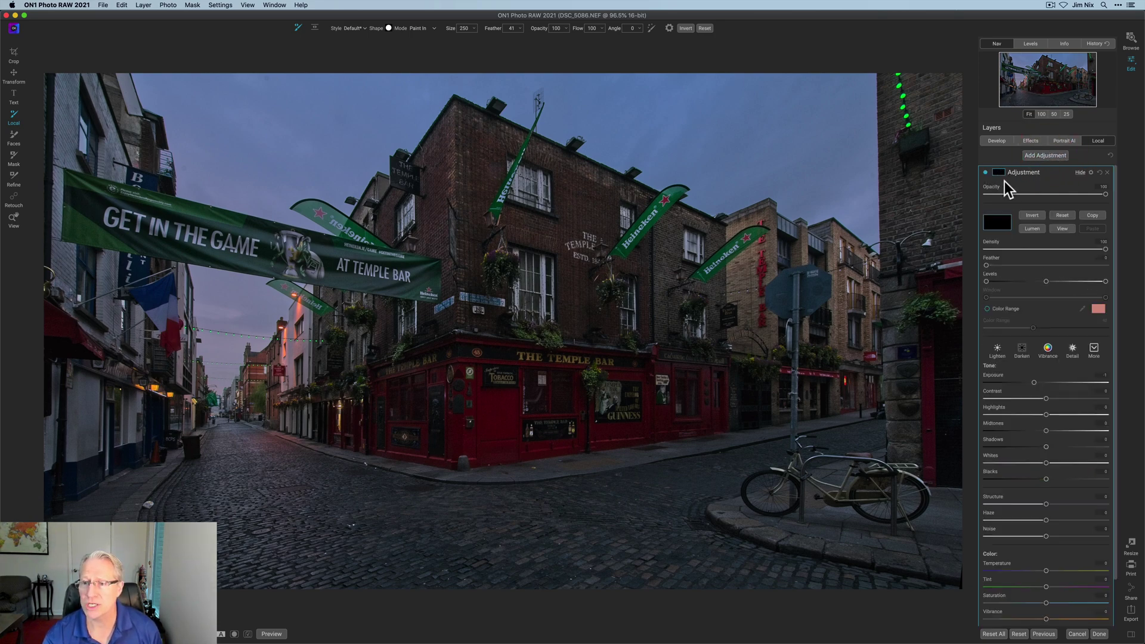
click(1036, 229)
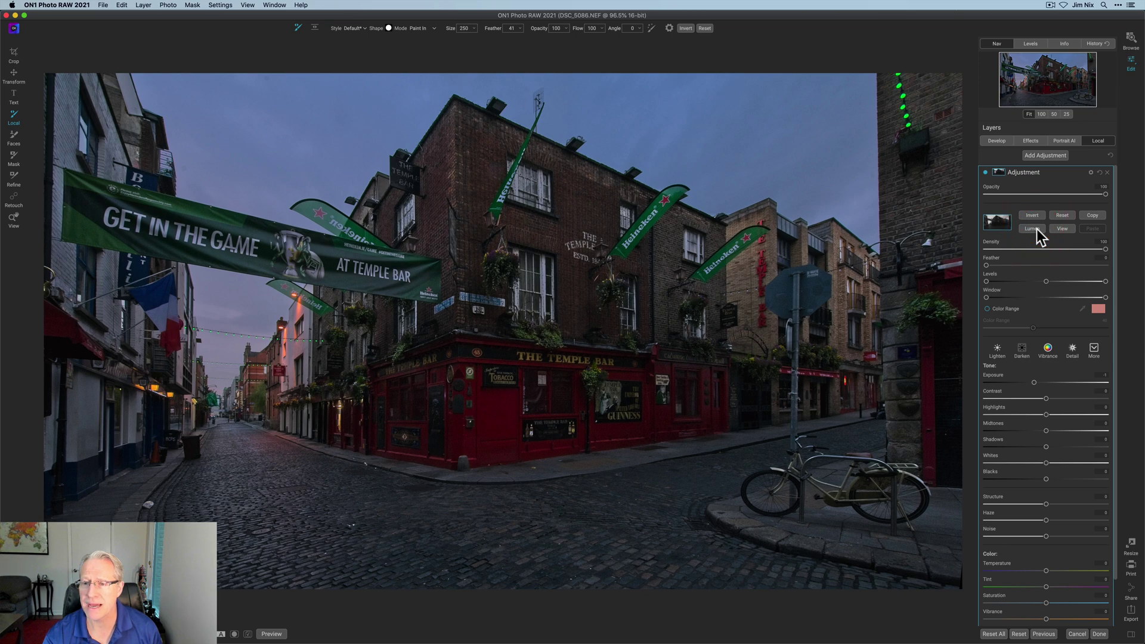
click(1036, 215)
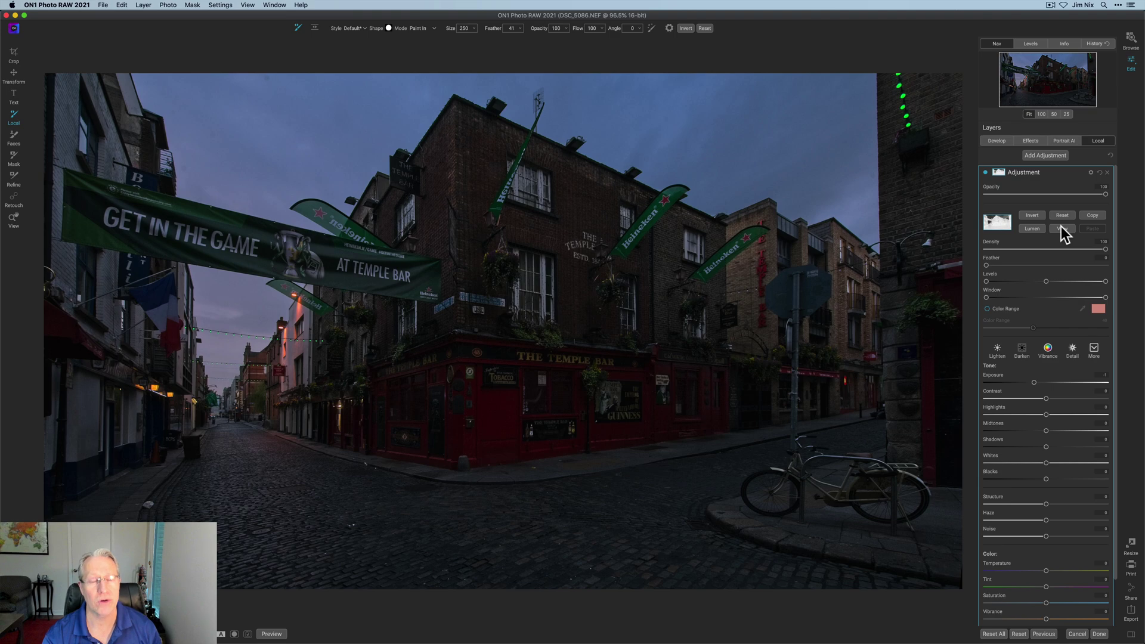
click(1061, 228)
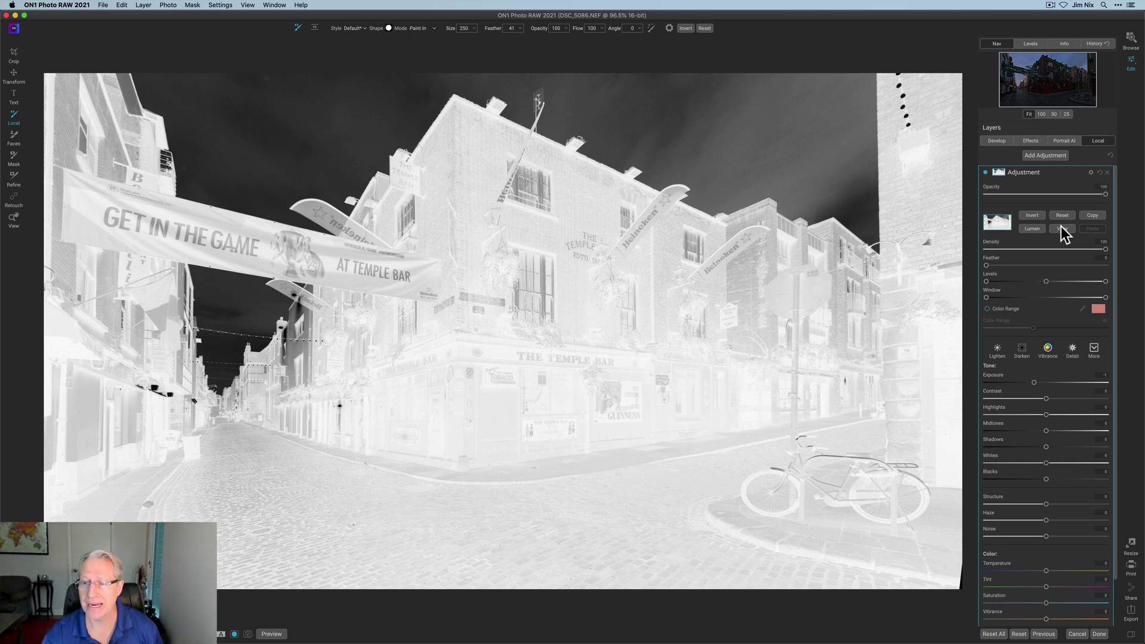
click(1061, 228)
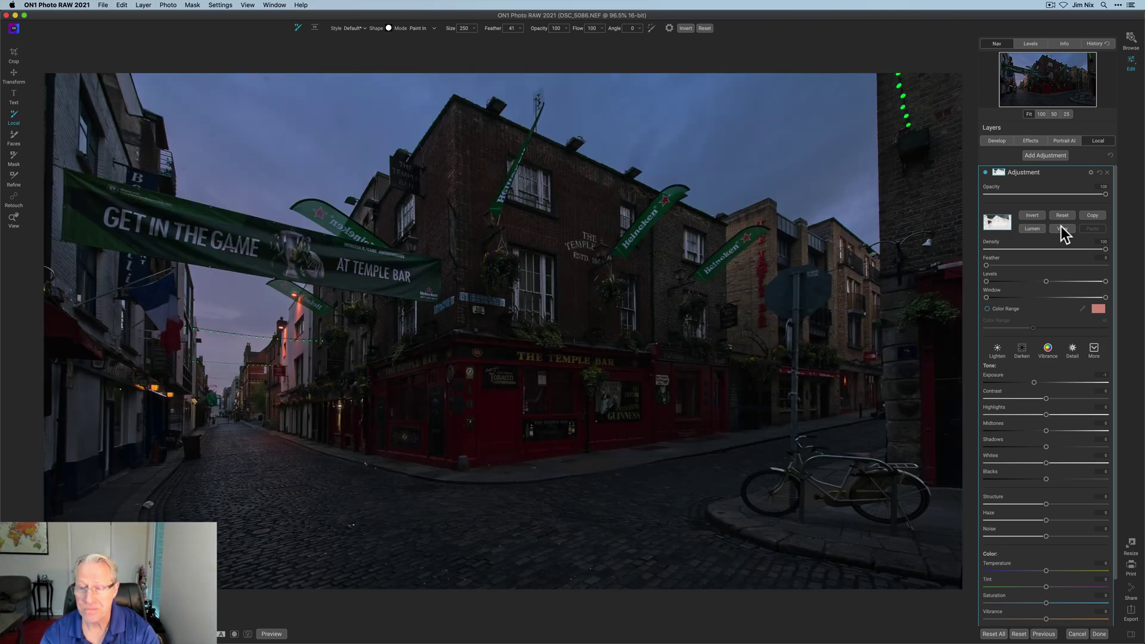
Raise the second adjustment's exposure, contrast, structure and vibrance, nudge temperature and tint warmer, and compare the photo with it off and on
click(998, 173)
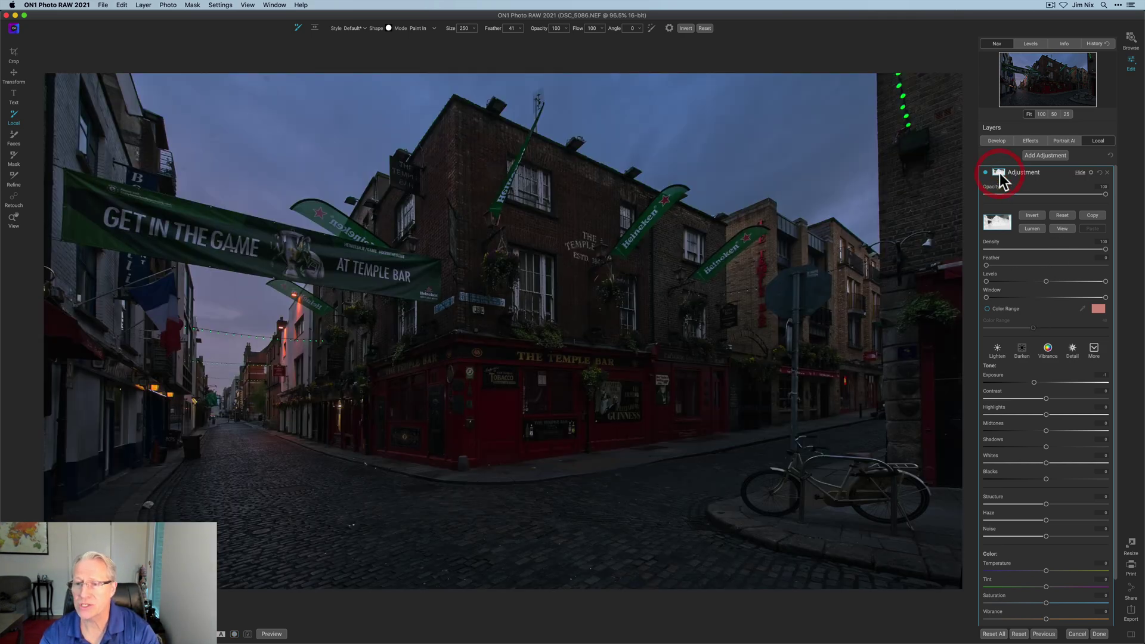
drag(1037, 247, 1053, 246)
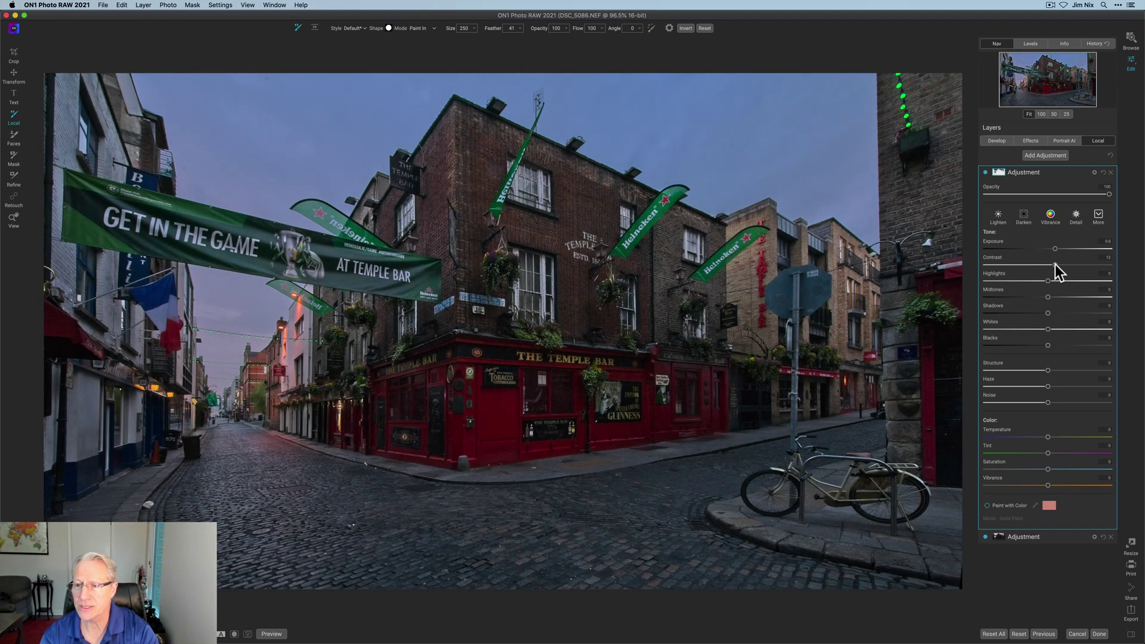
drag(1057, 265, 1055, 264)
drag(1048, 370, 1057, 371)
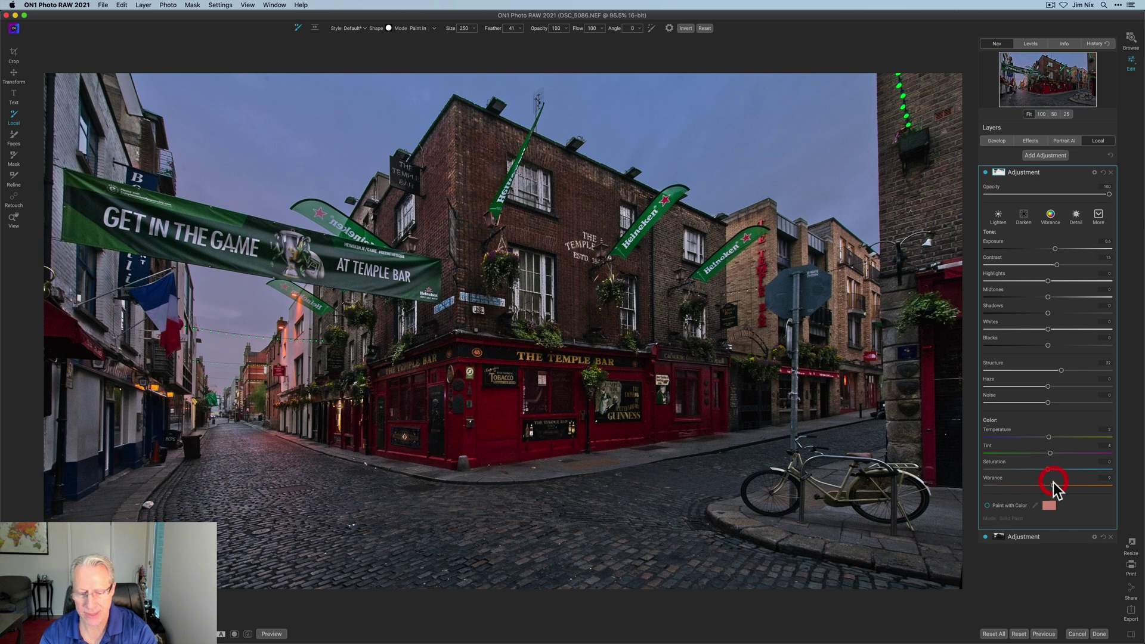
click(985, 174)
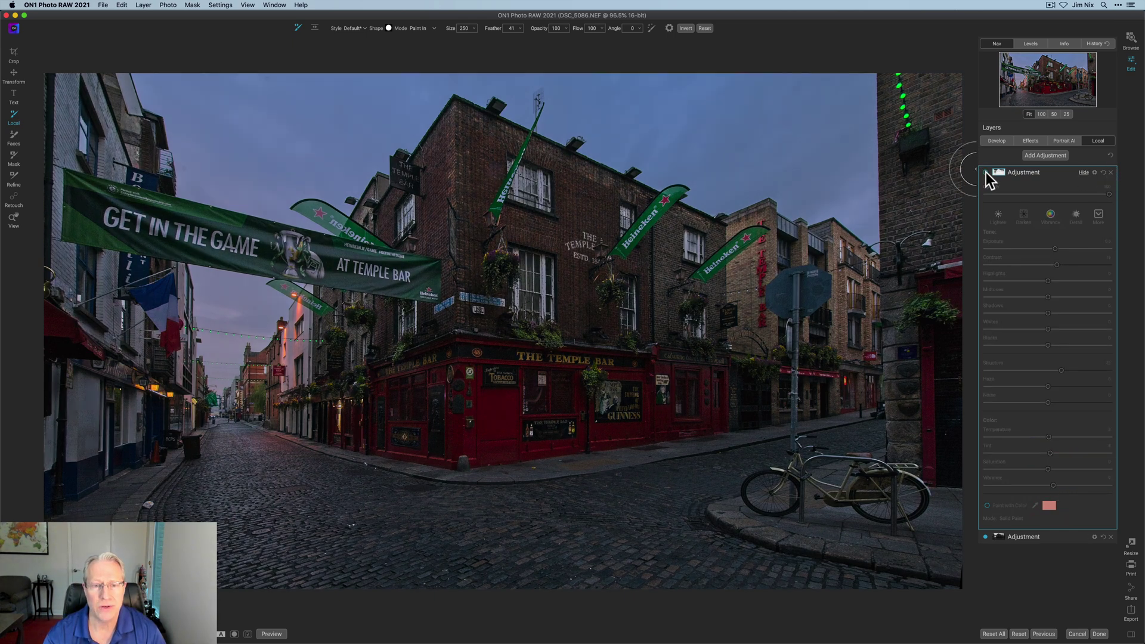
click(986, 173)
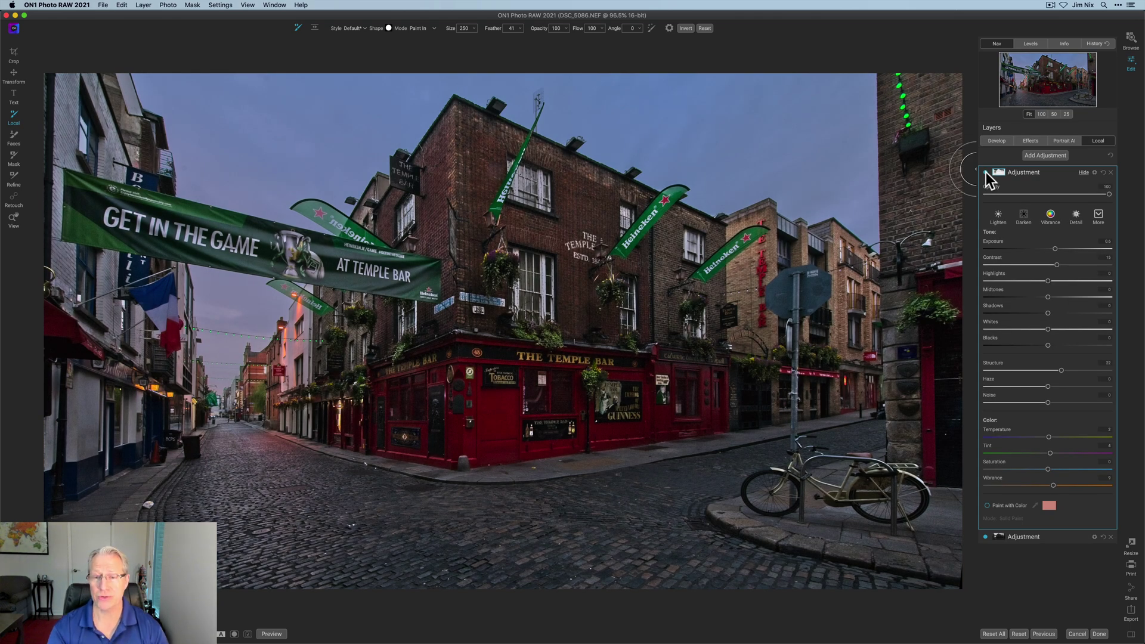
Compare the photo with and without the two local adjustments, leaving both enabled
click(1038, 176)
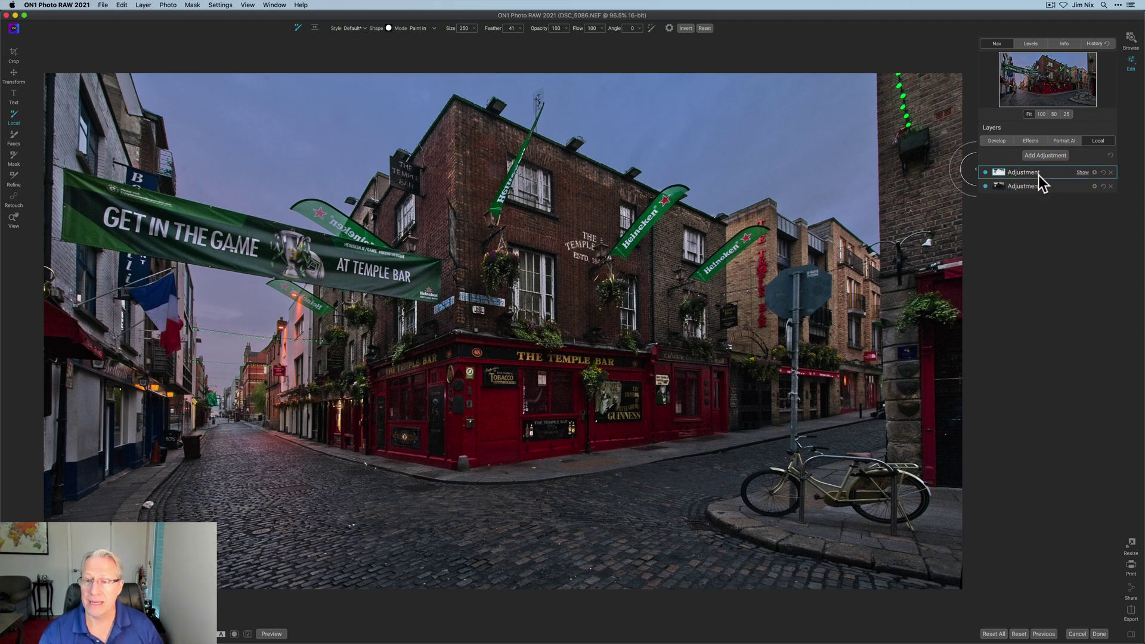
click(986, 172)
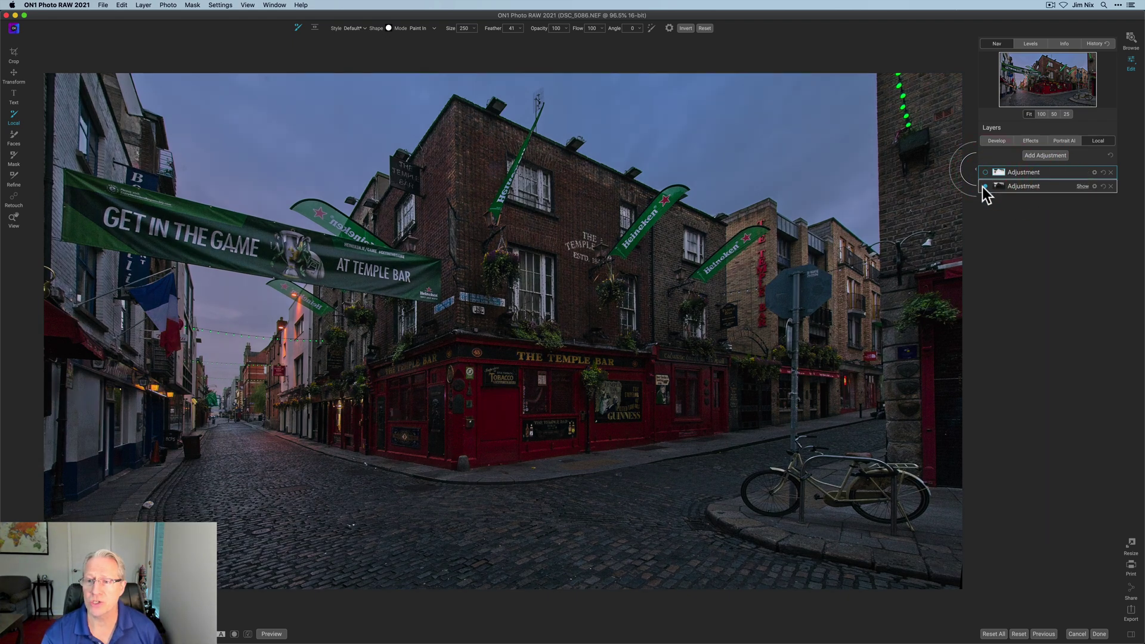
click(986, 185)
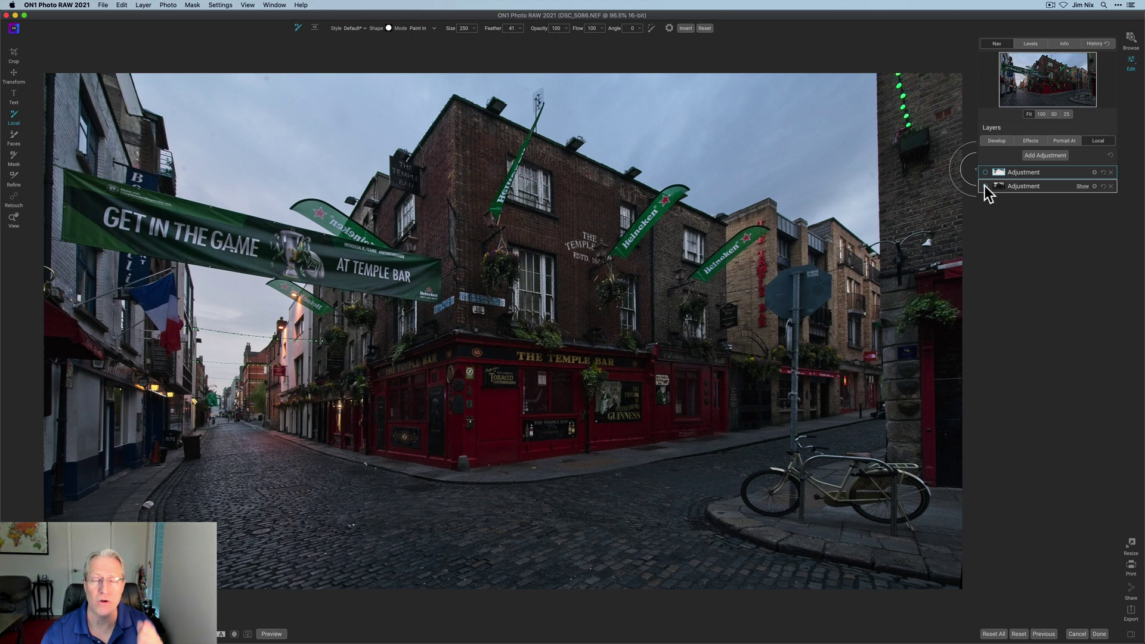
click(986, 185)
click(986, 173)
click(986, 173)
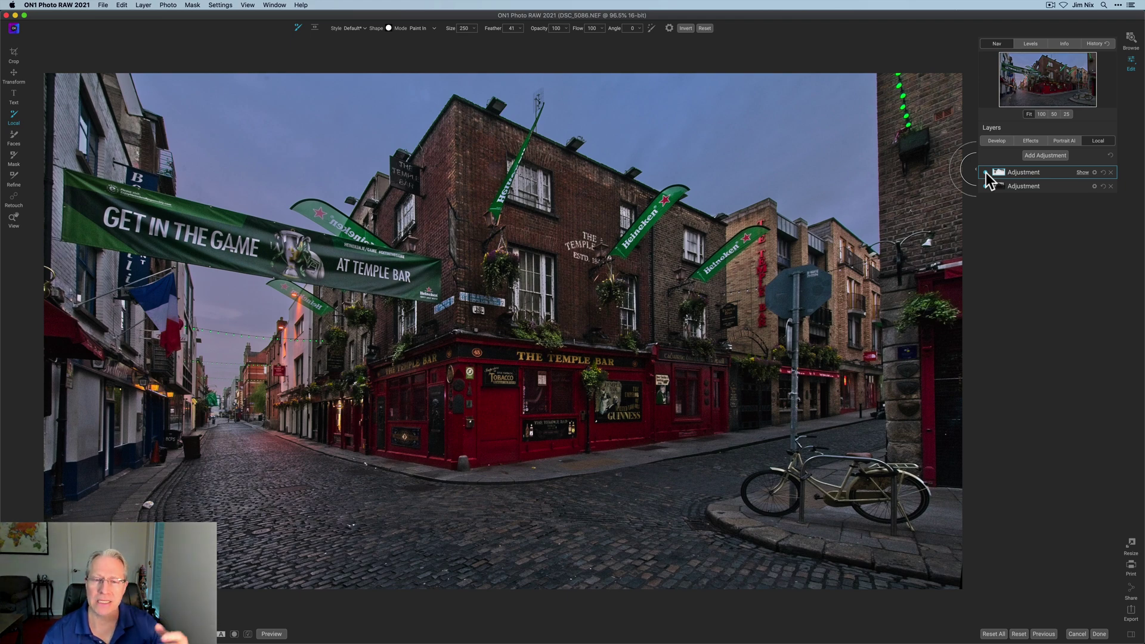
Add an HDR Look filter and limit it to the darker areas with an inverted luminosity mask
click(1028, 141)
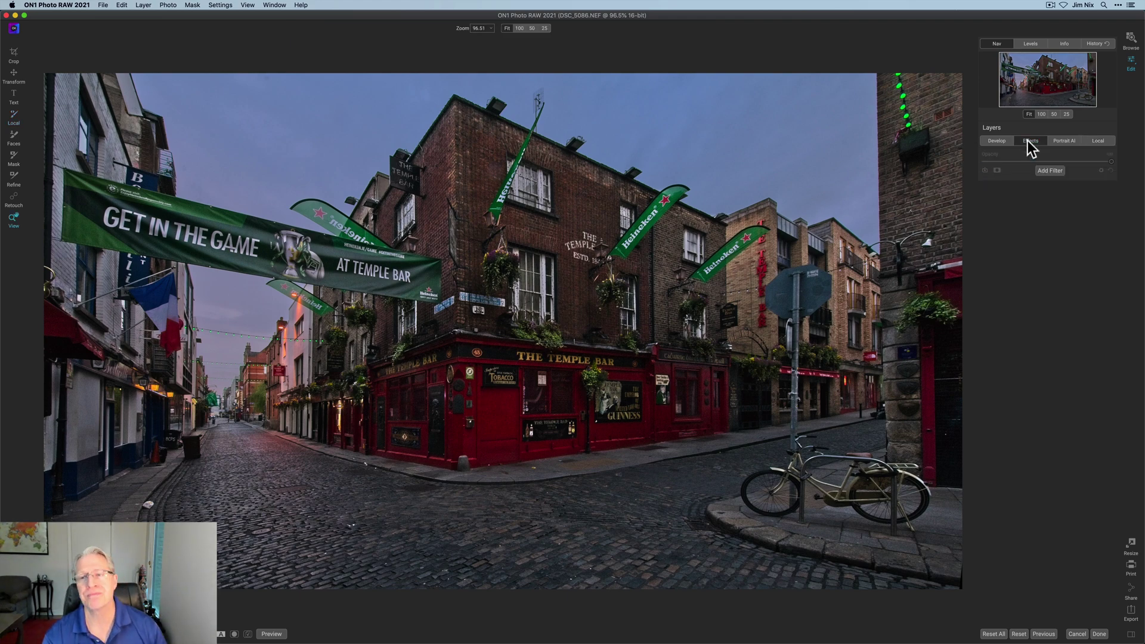
click(1051, 171)
click(931, 254)
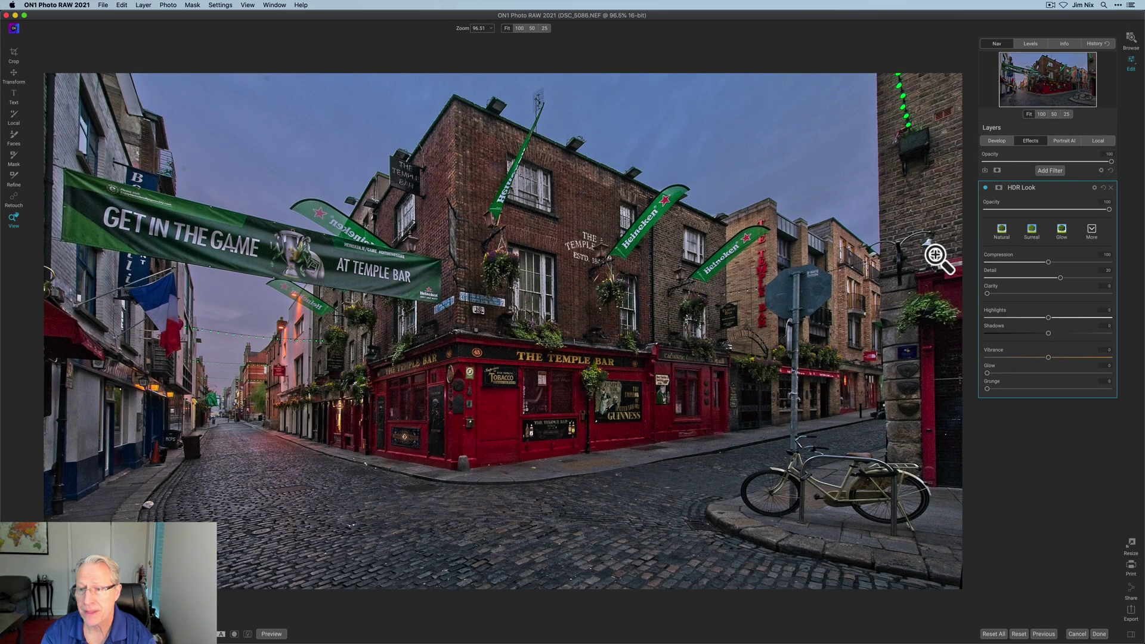
click(999, 188)
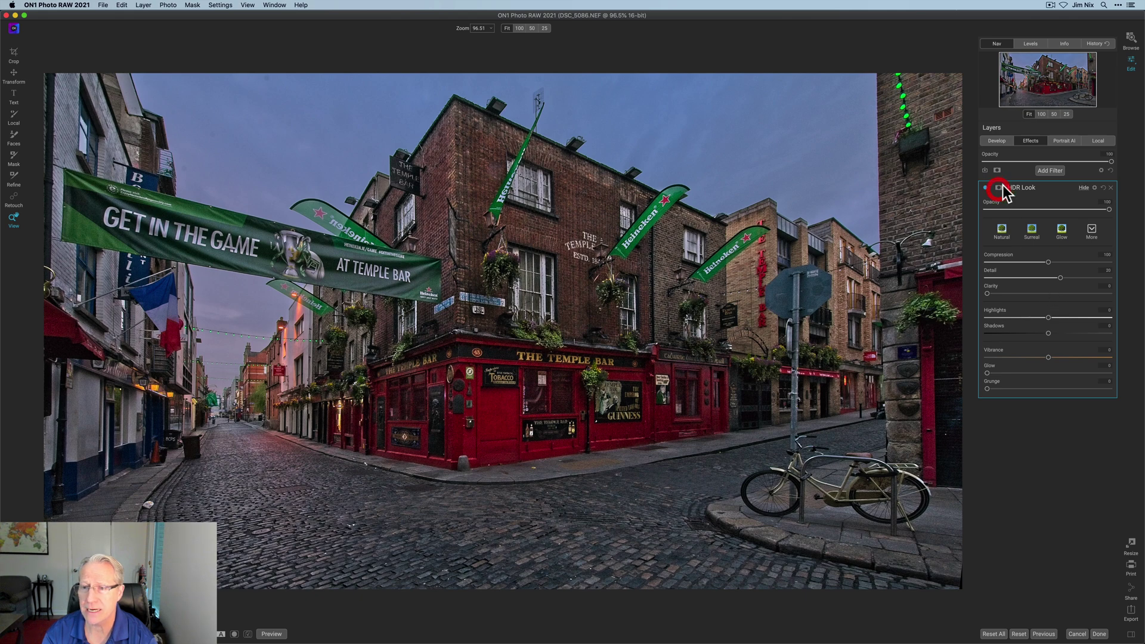
click(1033, 246)
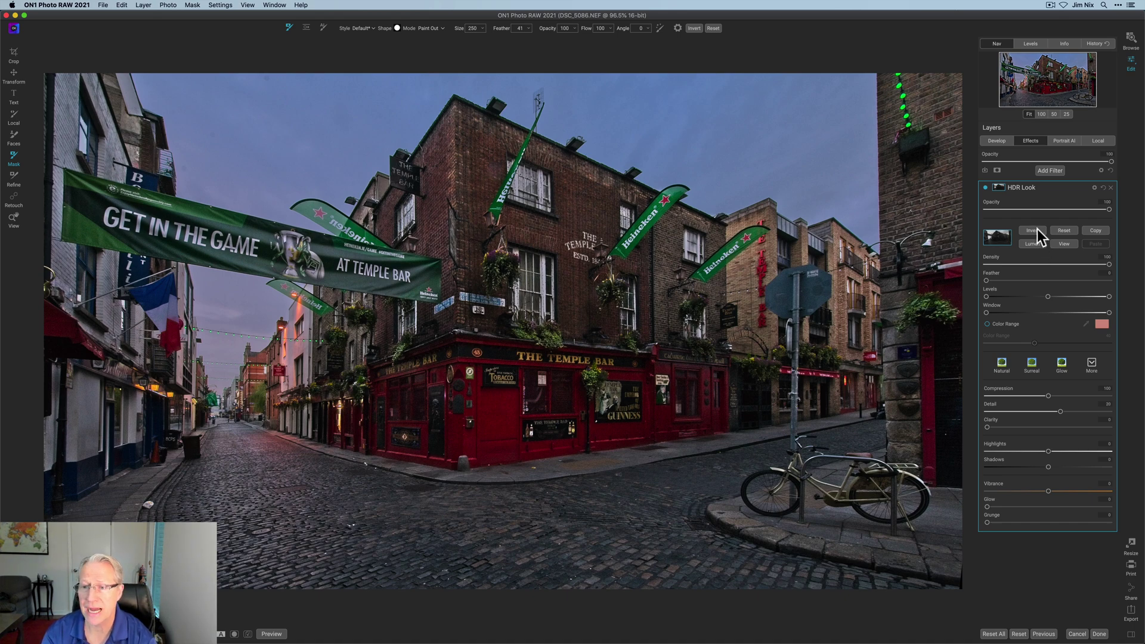
click(1037, 232)
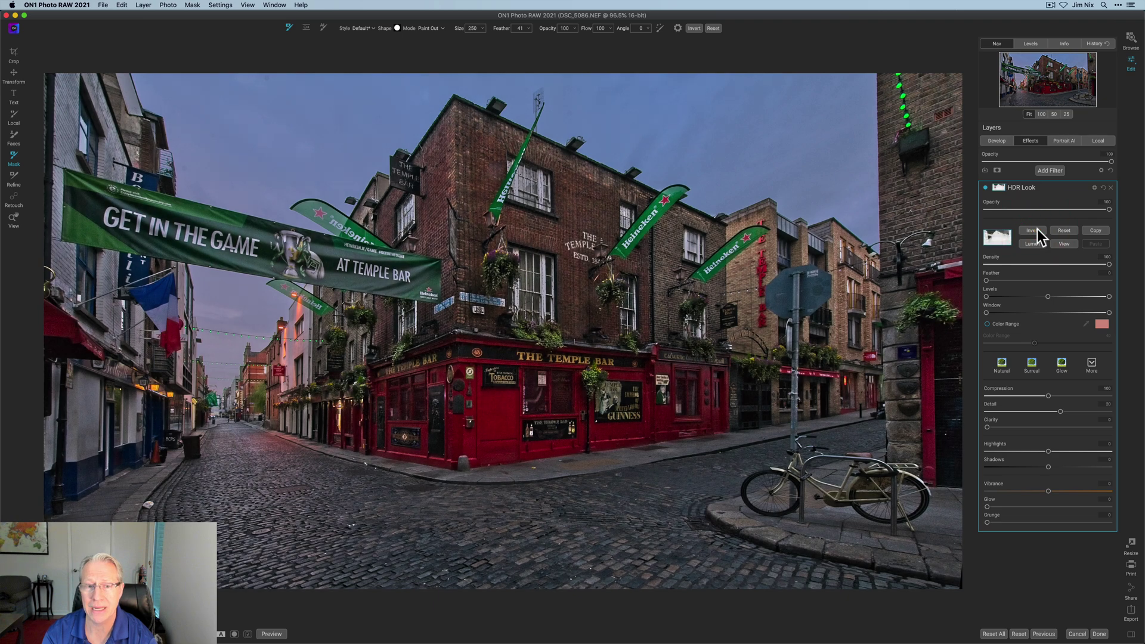
Display the HDR Look mask and lower its midtone and white levels to darken the sky while keeping the buildings bright
click(1065, 246)
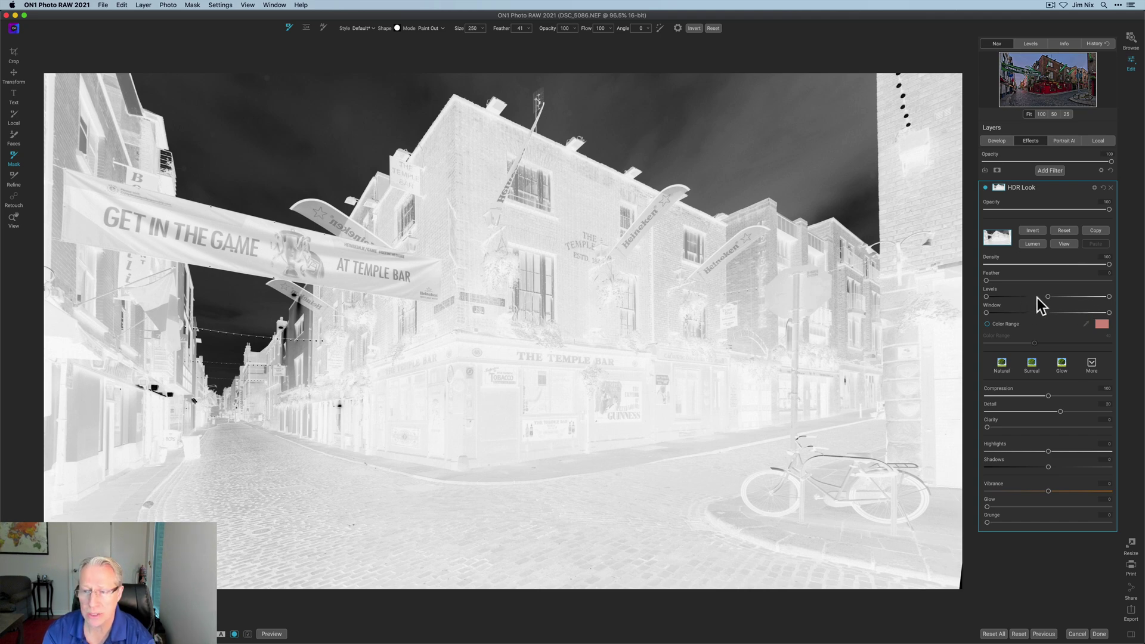
drag(1047, 296, 1022, 296)
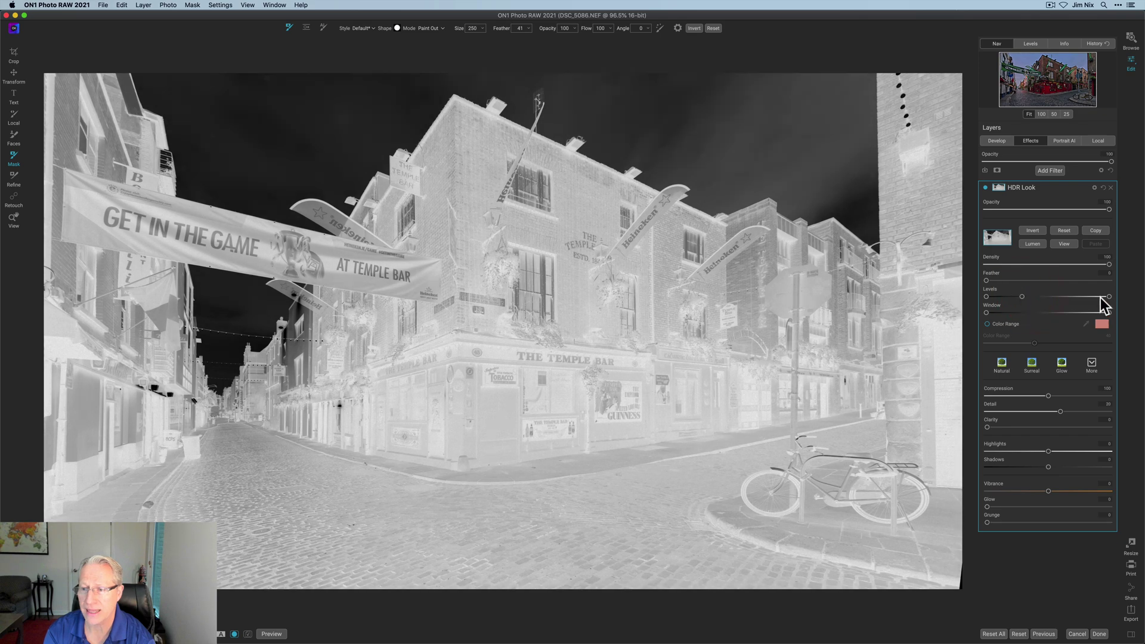
drag(1082, 295, 1051, 296)
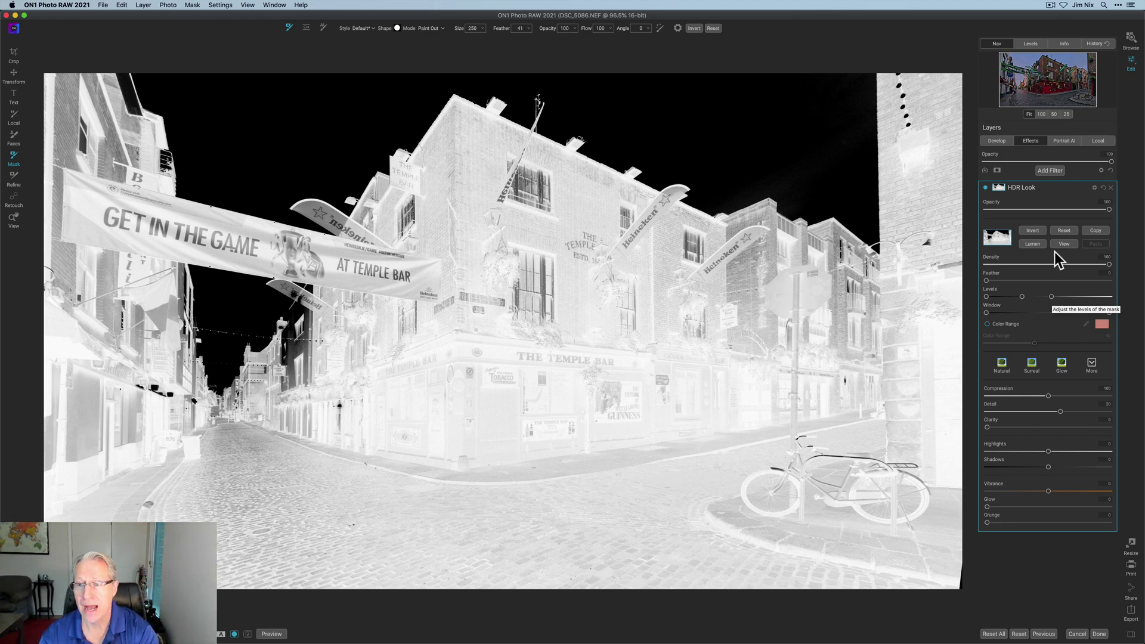
Copy the HDR Look filter's mask and compare the photo with the filter off and on
click(1099, 232)
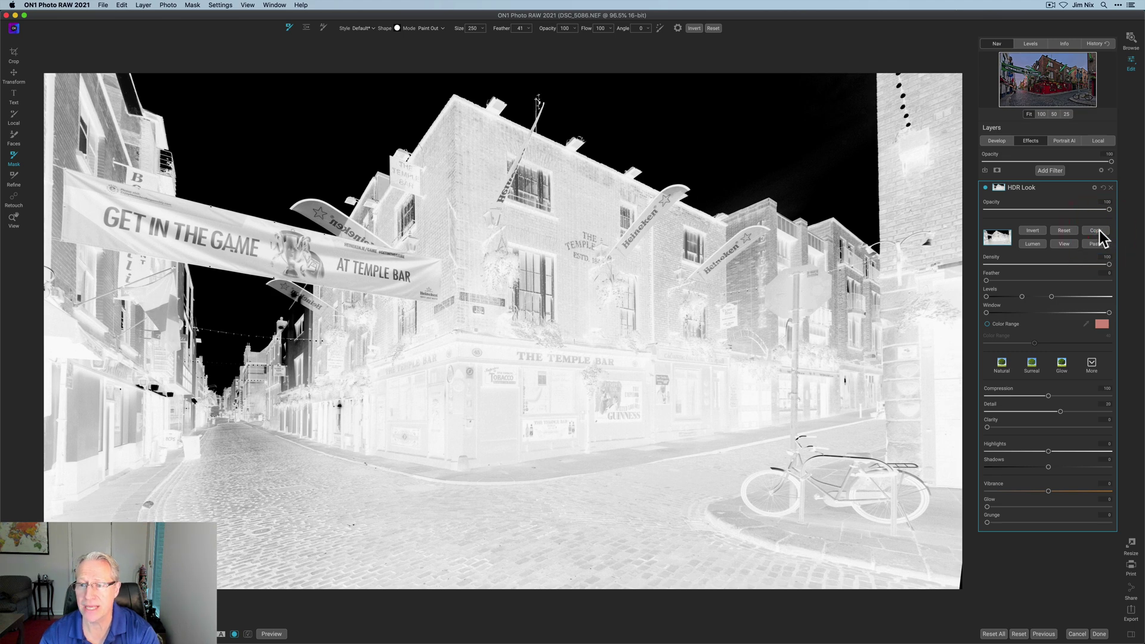
click(1062, 245)
click(986, 189)
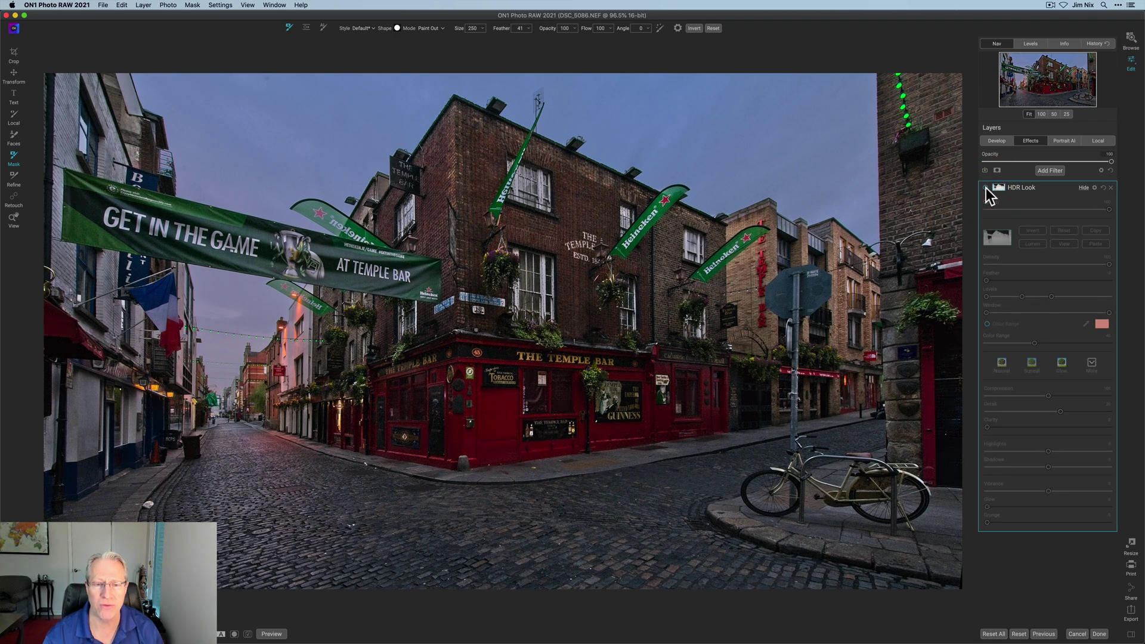
click(986, 188)
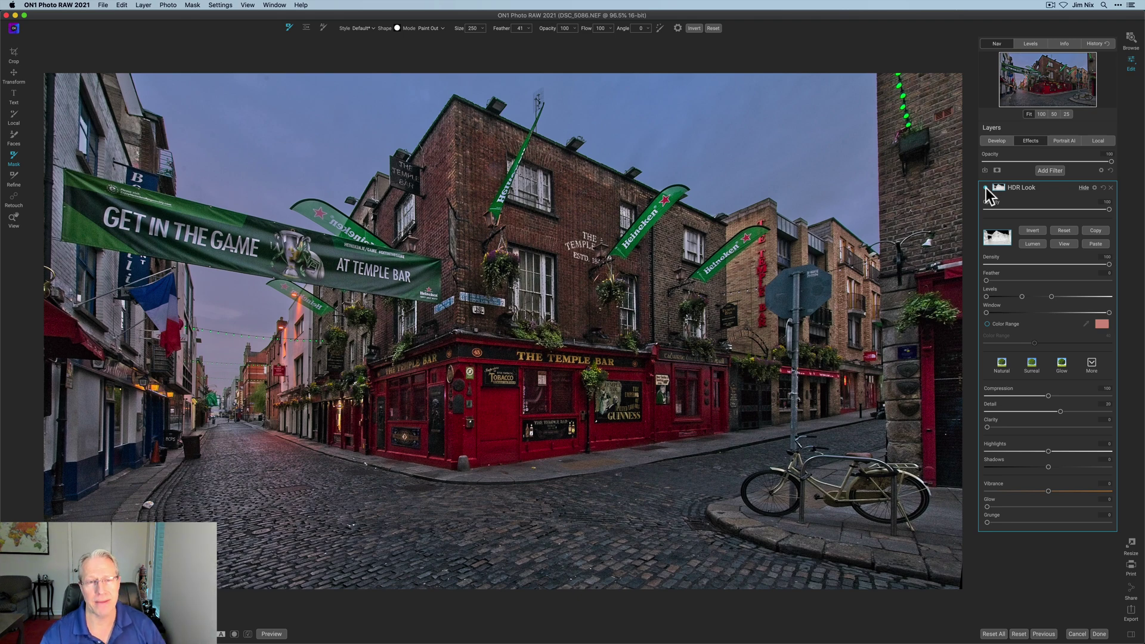
Add a Color Balance filter, paste the copied mask and invert it to target the sky, checking the mask view
click(1047, 171)
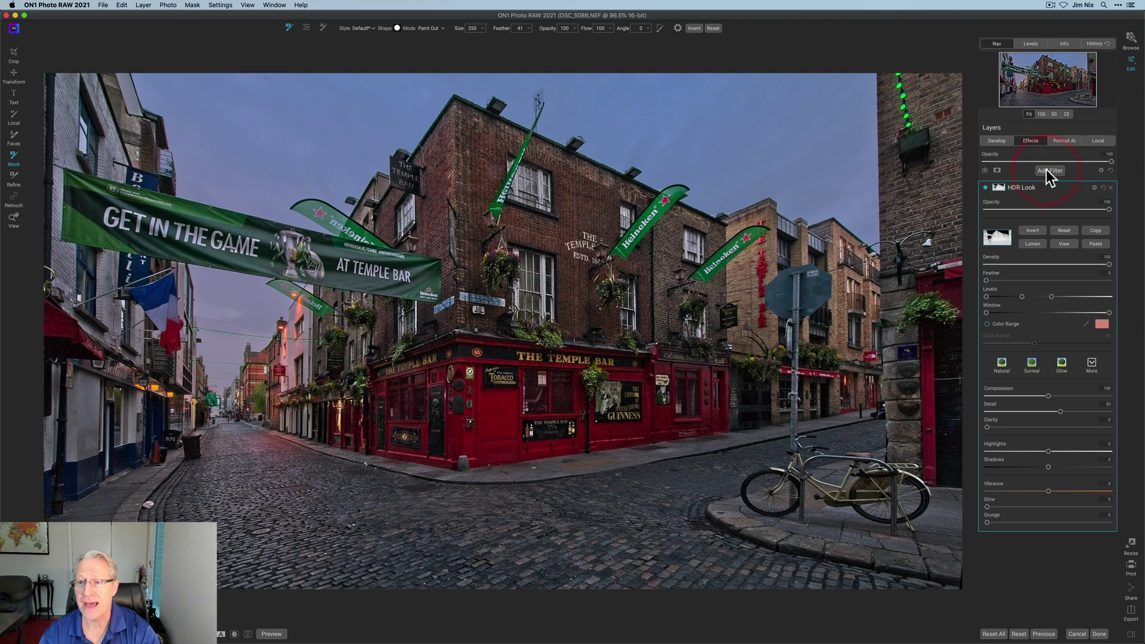
click(891, 283)
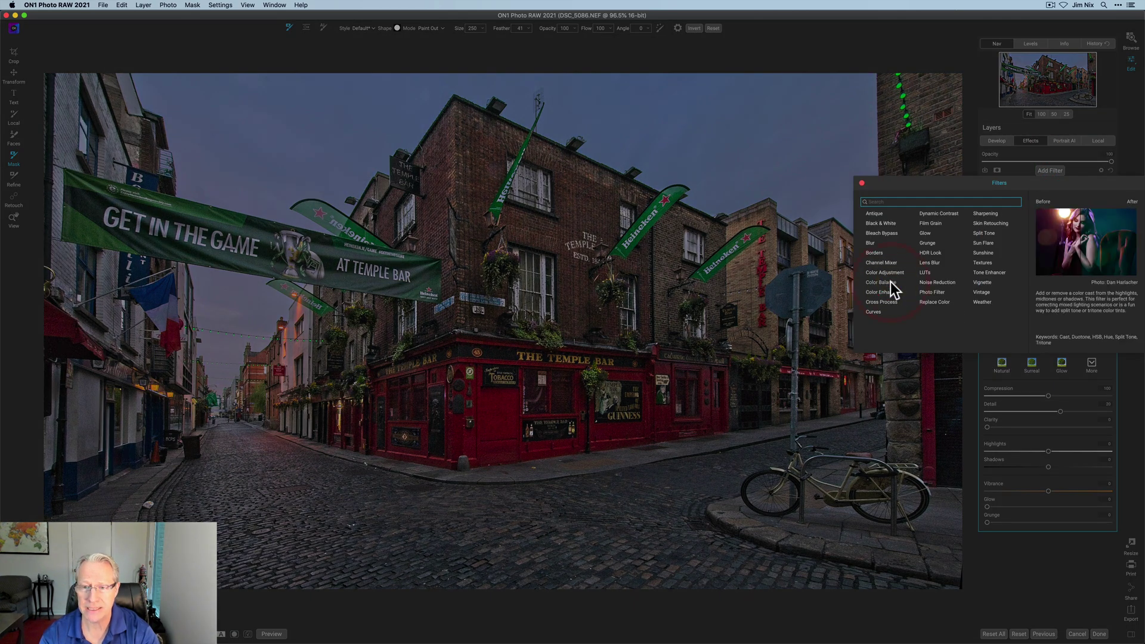
click(999, 190)
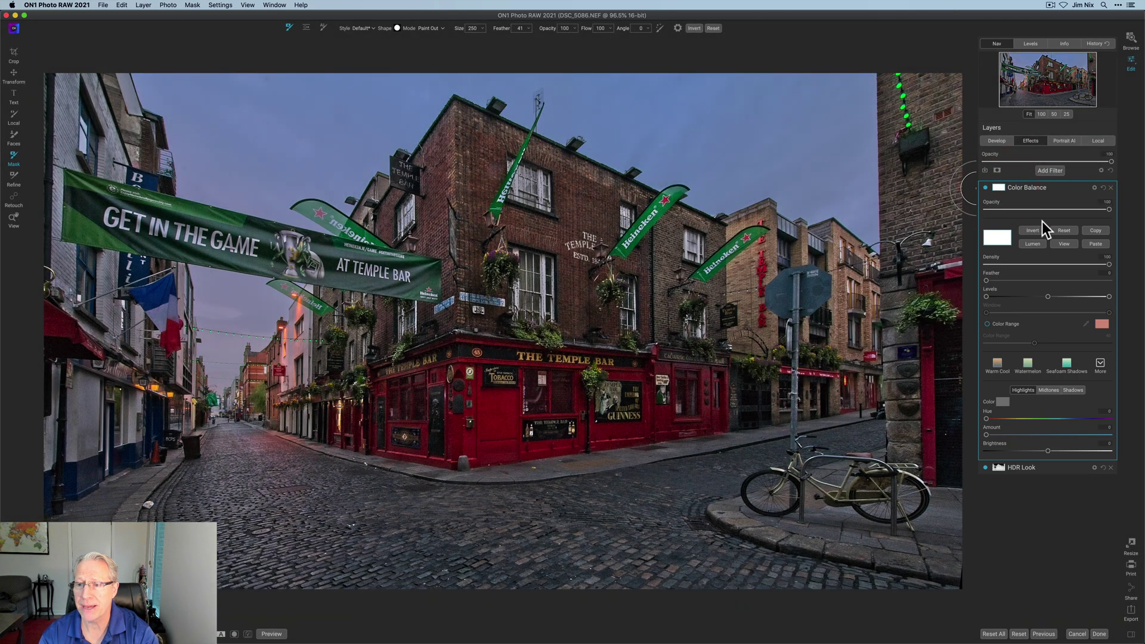
click(1095, 244)
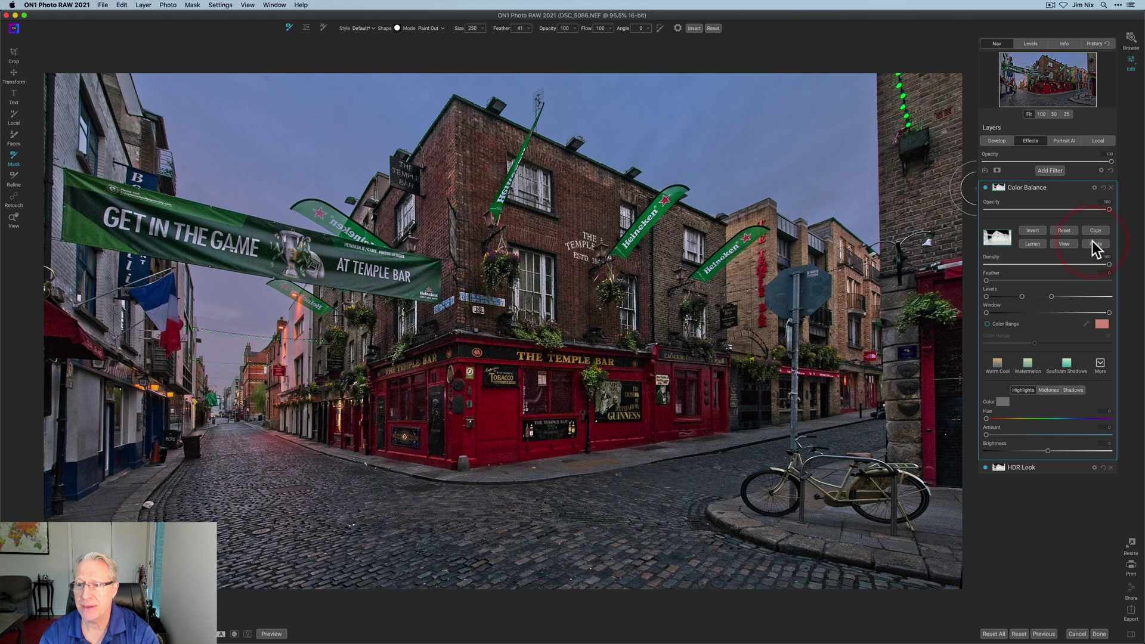
click(1033, 231)
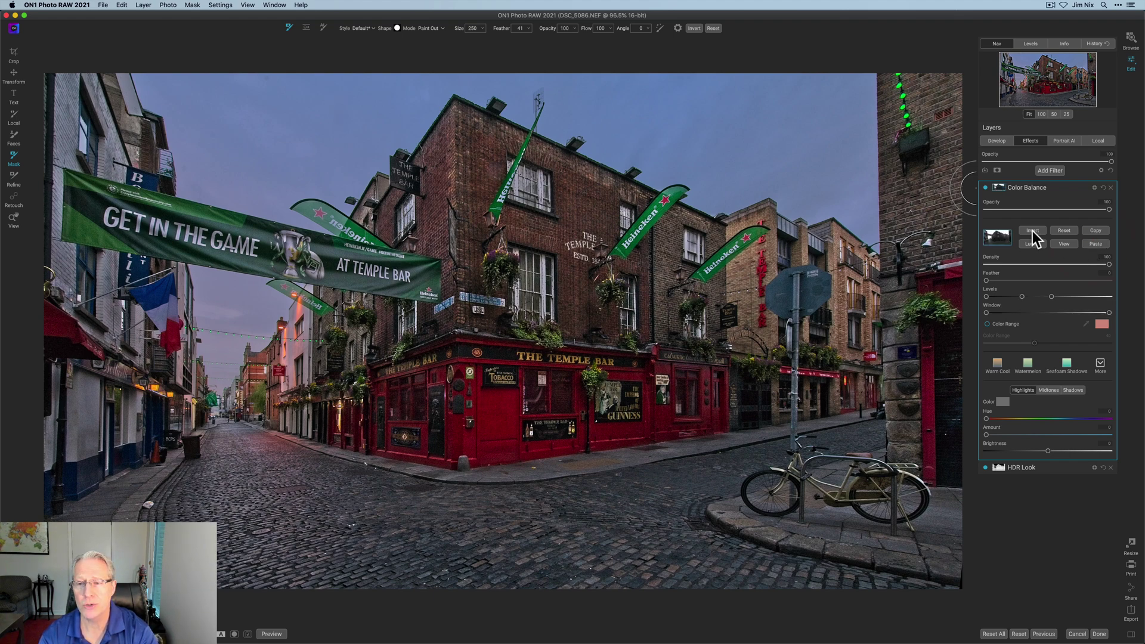
click(1065, 244)
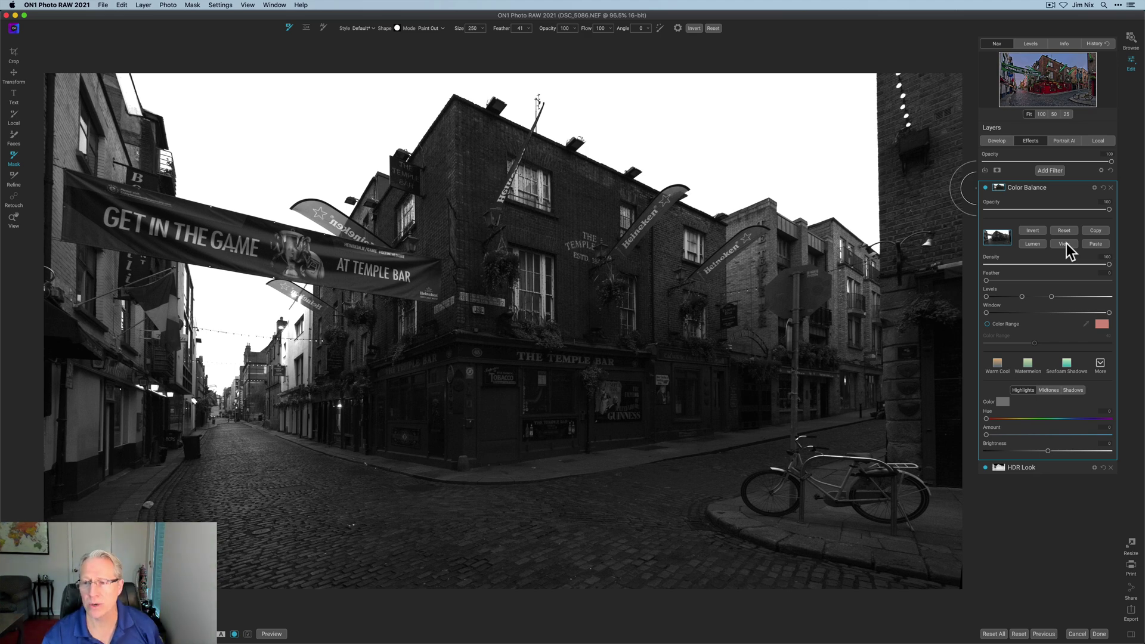
click(1065, 243)
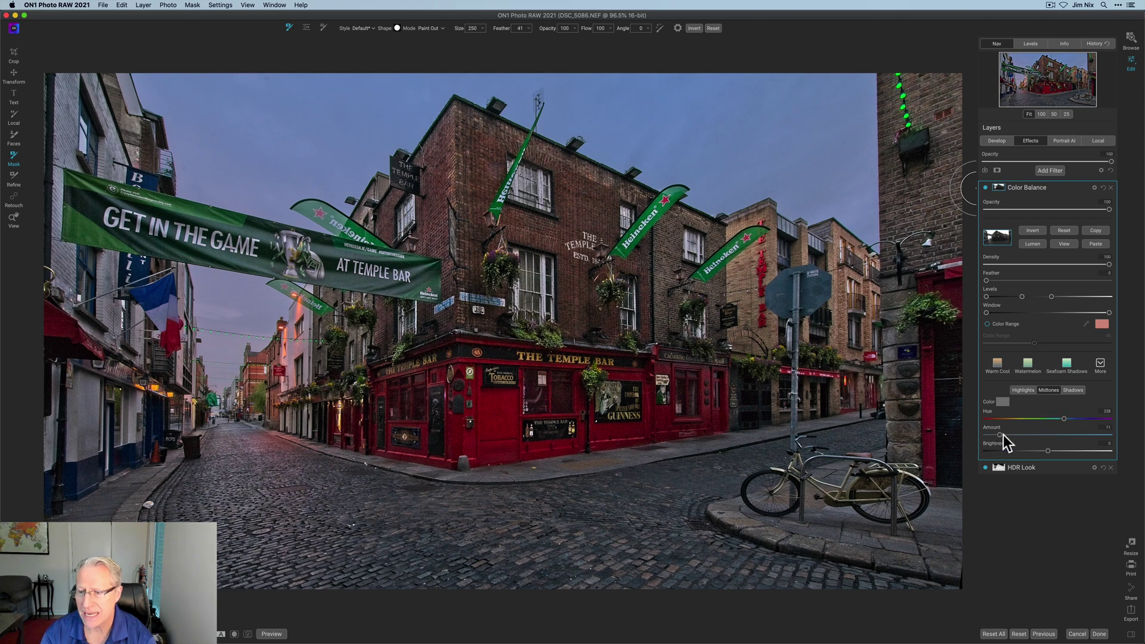
Tint the Color Balance midtones blue with amount about 87 and brightness about 45, and compare the filter off and on
drag(1026, 435, 1052, 436)
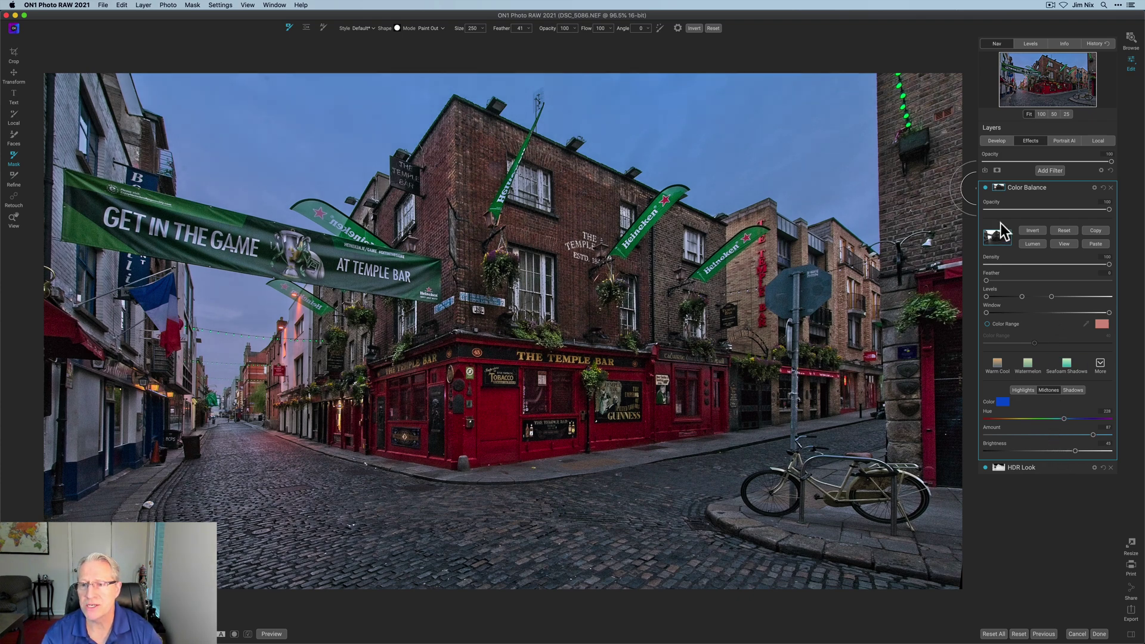
click(986, 188)
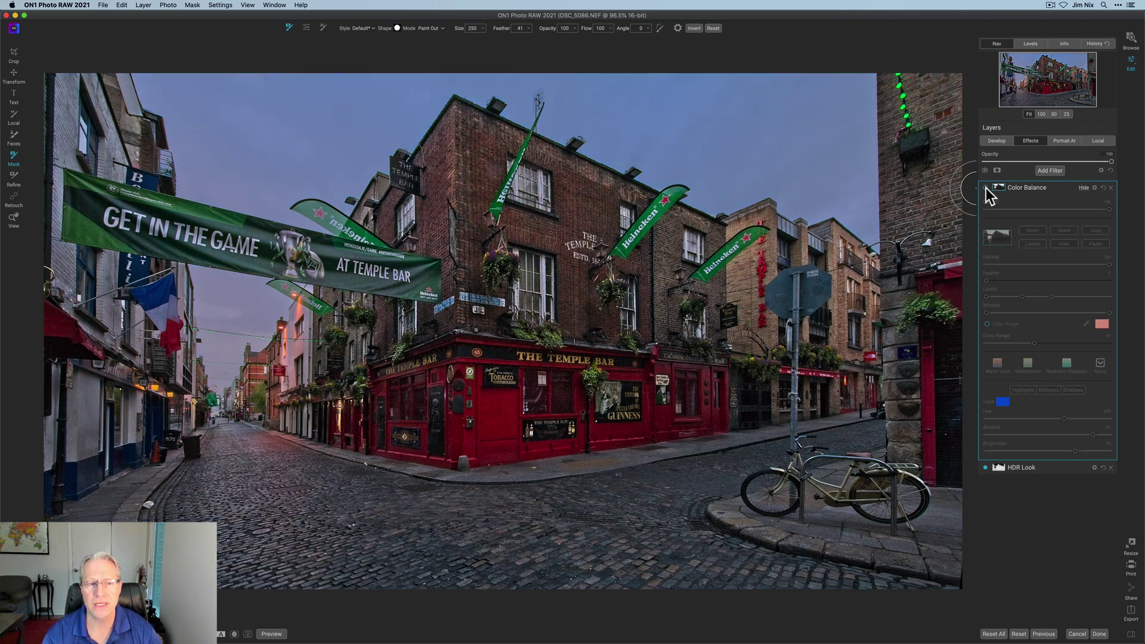
click(986, 188)
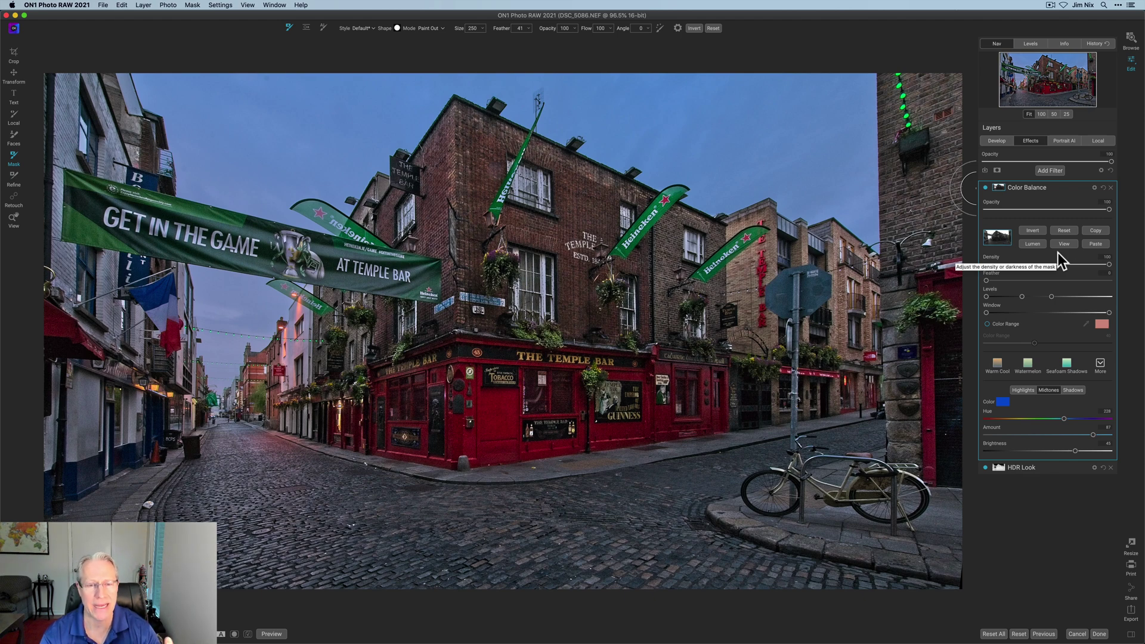
Tighten the Color Balance mask's levels and window to blacken the buildings while keeping the sky bright, and compare the filter off and on
mouse_move(1053, 296)
mouse_down()
mouse_move(1112, 295)
mouse_move(1057, 296)
mouse_move(1067, 296)
mouse_up()
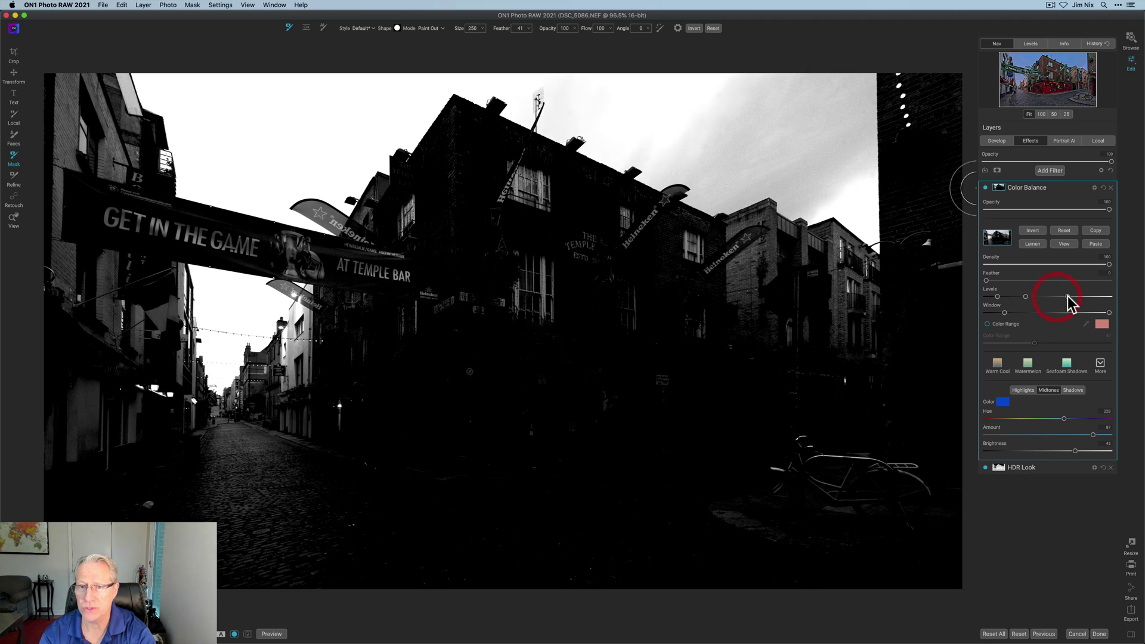
click(1026, 297)
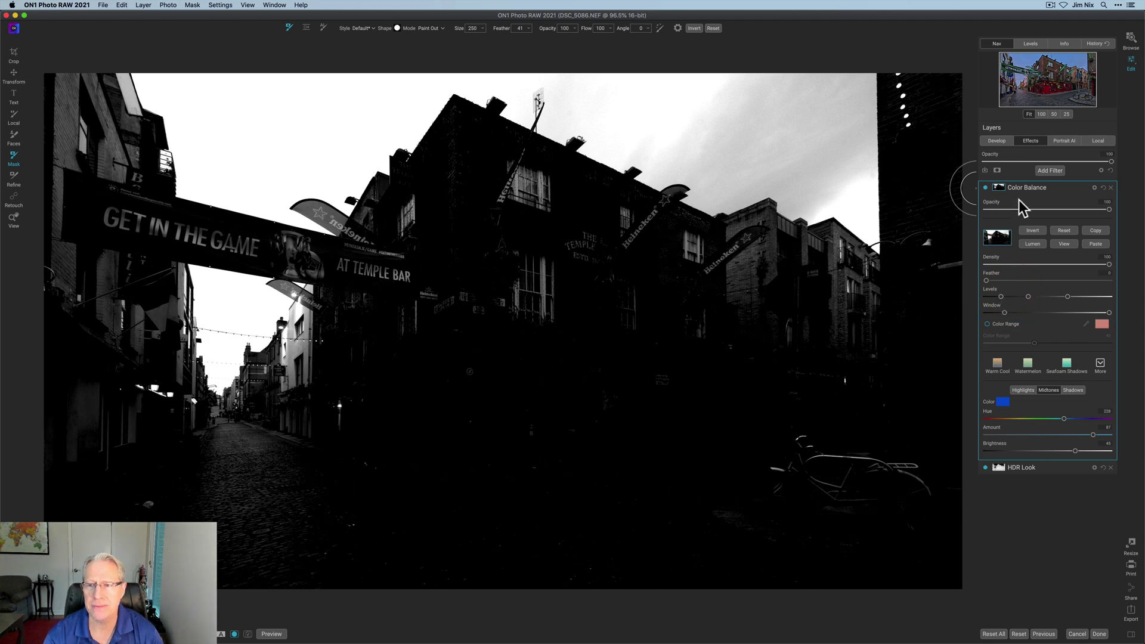
click(987, 187)
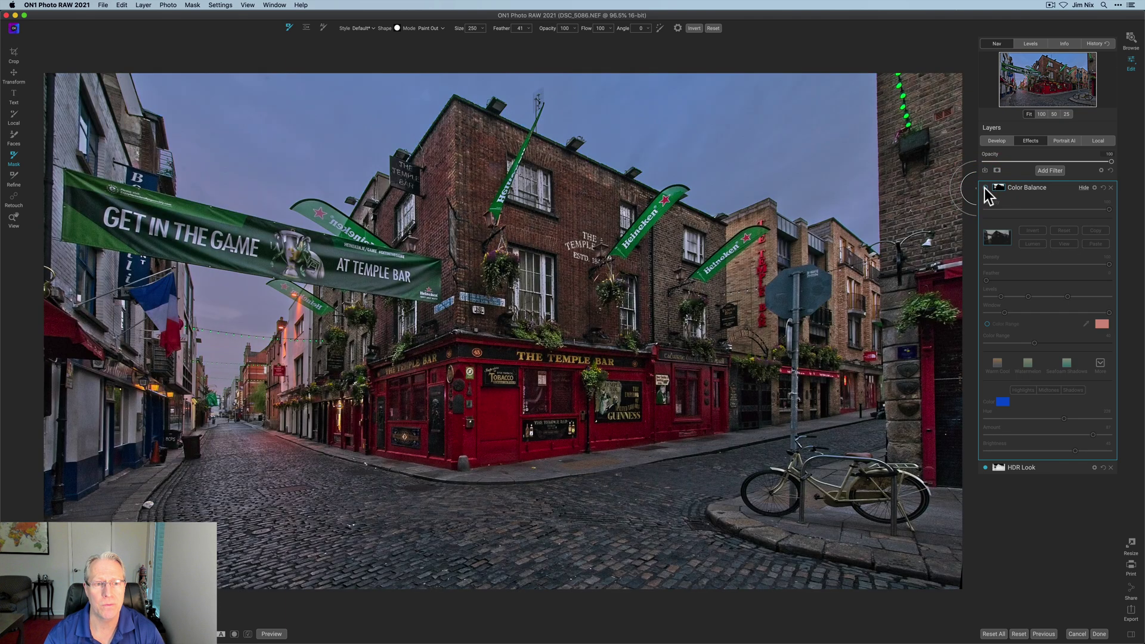
click(986, 188)
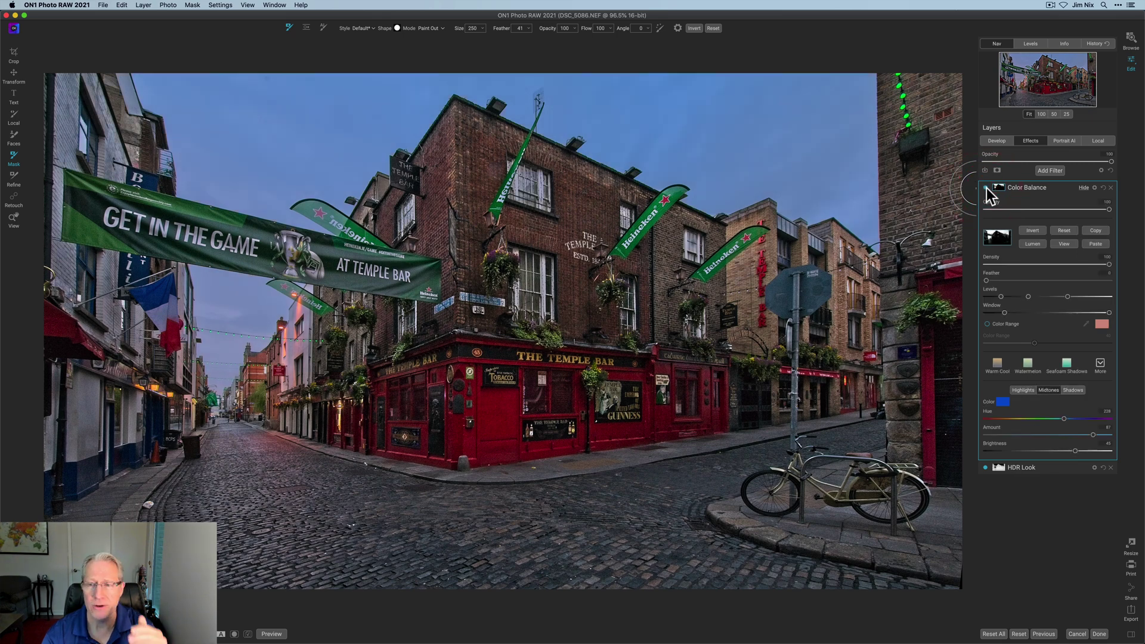
Copy the refined Color Balance mask and paste it onto a new Dynamic Contrast filter
click(1065, 244)
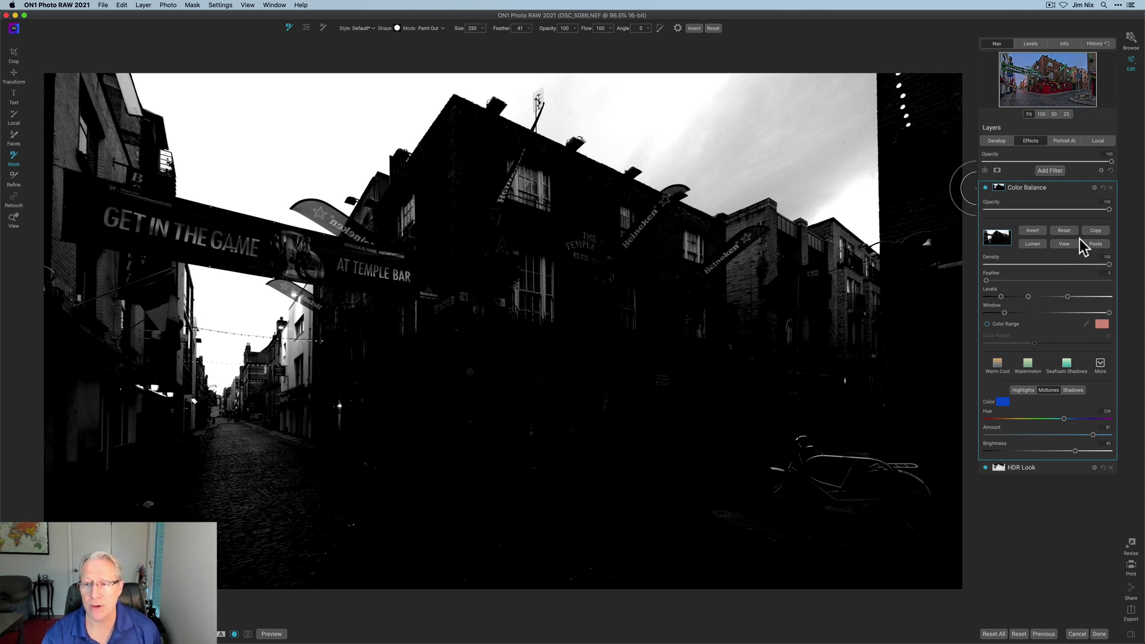
click(1068, 245)
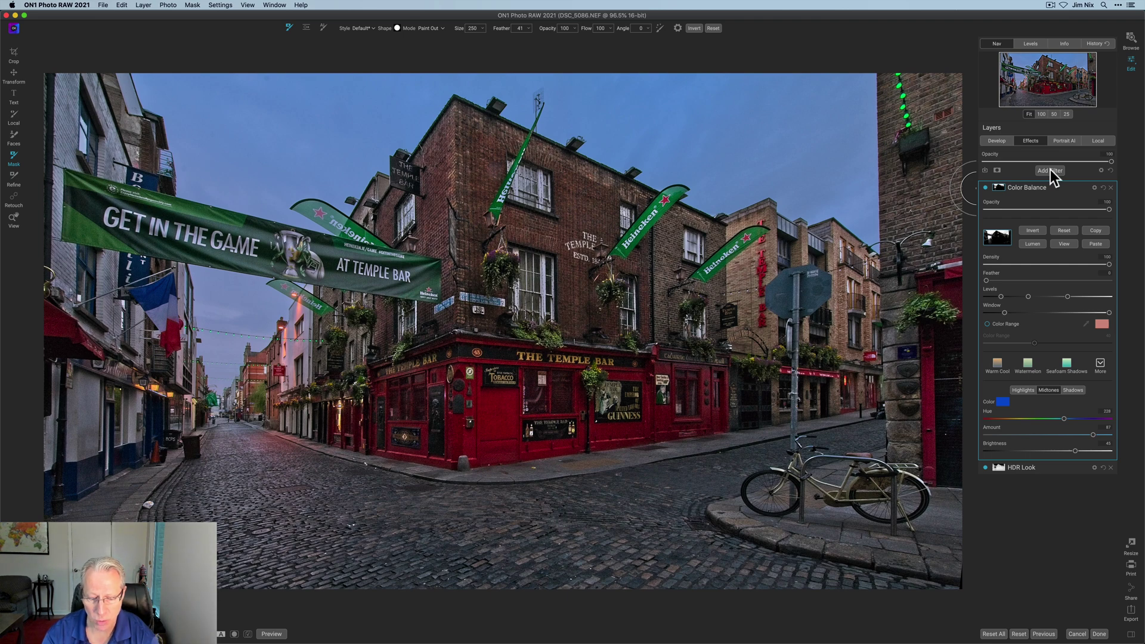
click(1051, 170)
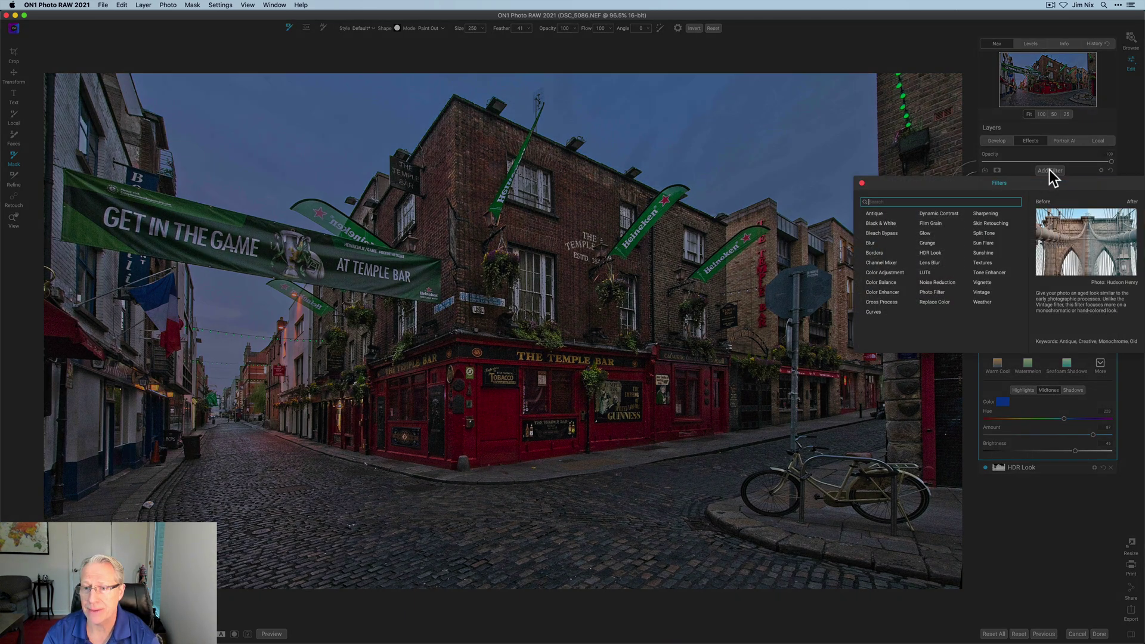
click(945, 214)
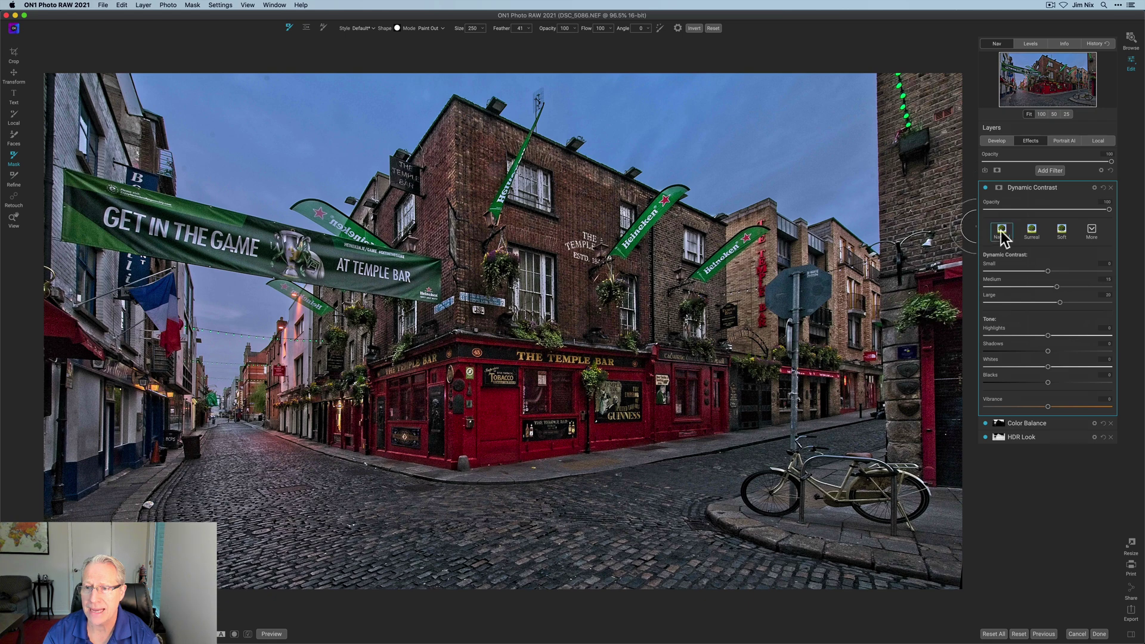
click(999, 189)
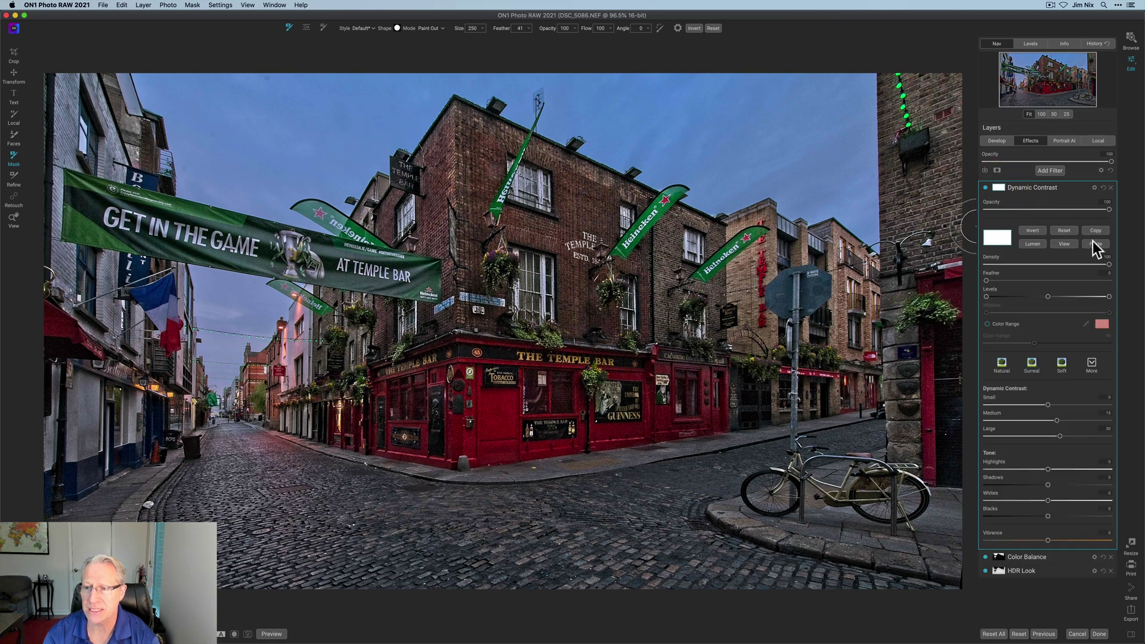
click(1094, 244)
click(1065, 244)
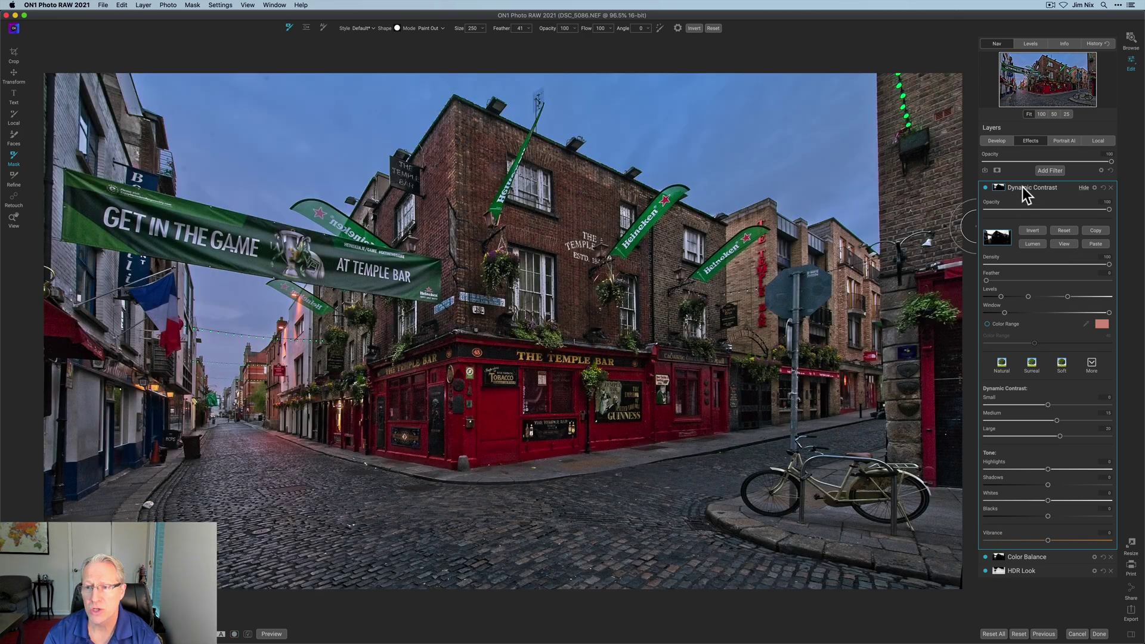
Lower the Dynamic Contrast small, medium and large amounts to about -60 each to smooth the sky
click(998, 188)
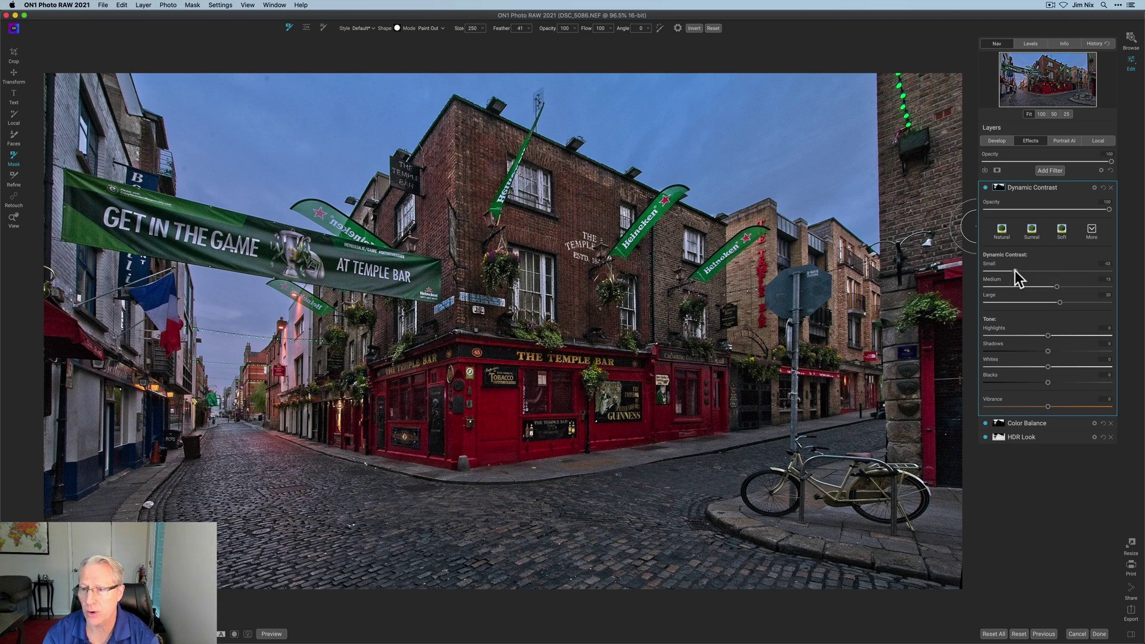
click(1016, 272)
click(1010, 286)
click(1009, 302)
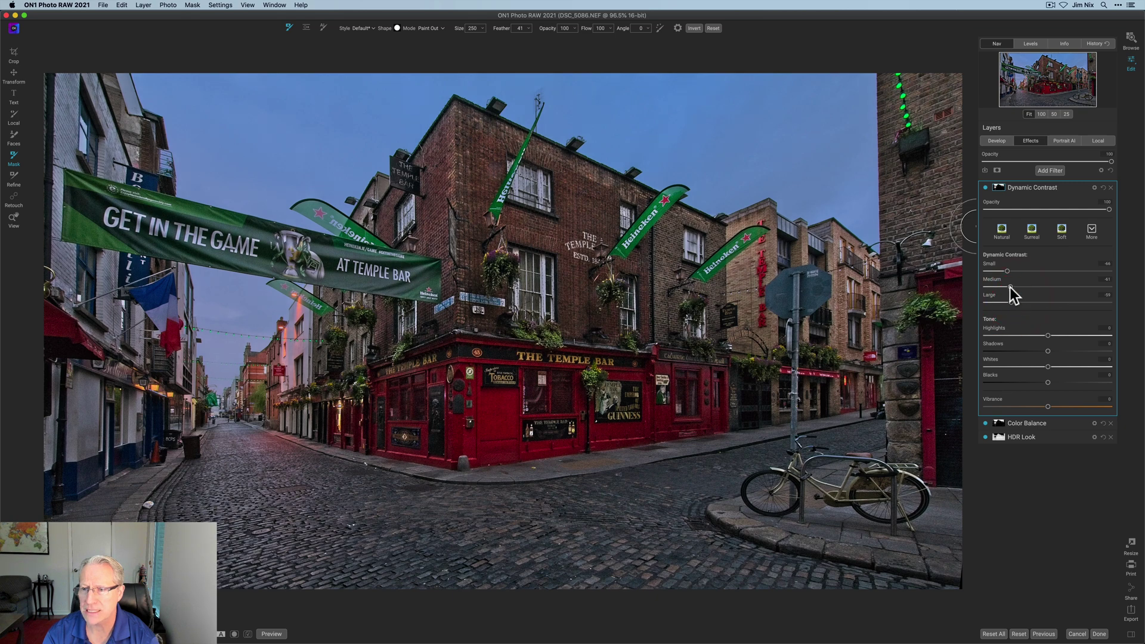
click(1010, 288)
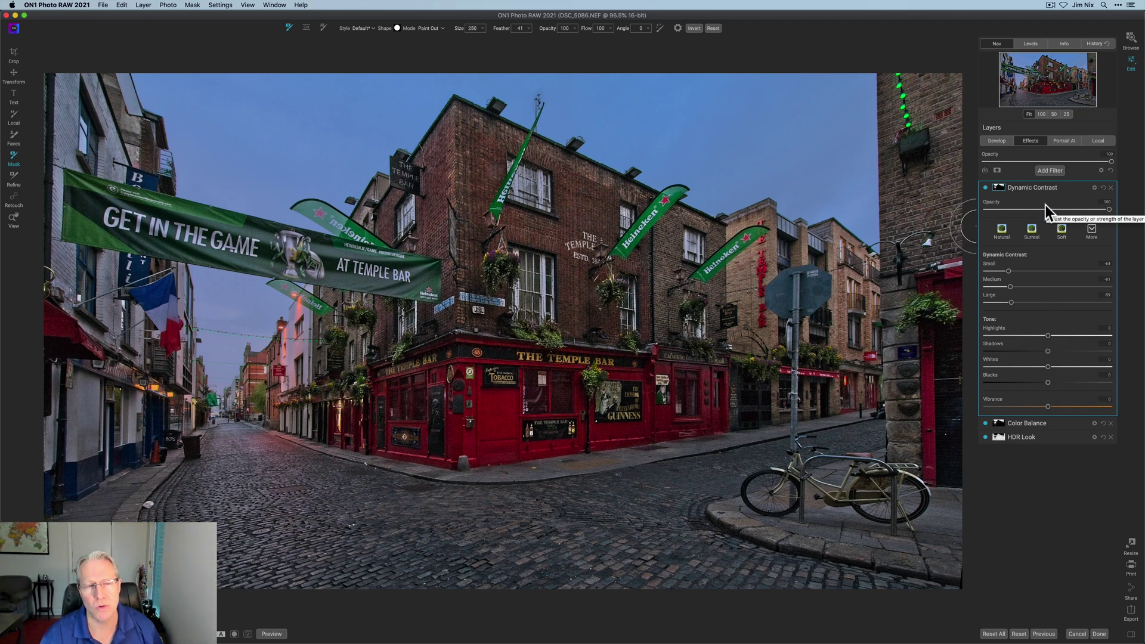
Add a Color Adjustment filter, paste the same sky mask onto it and check the mask view
click(1051, 173)
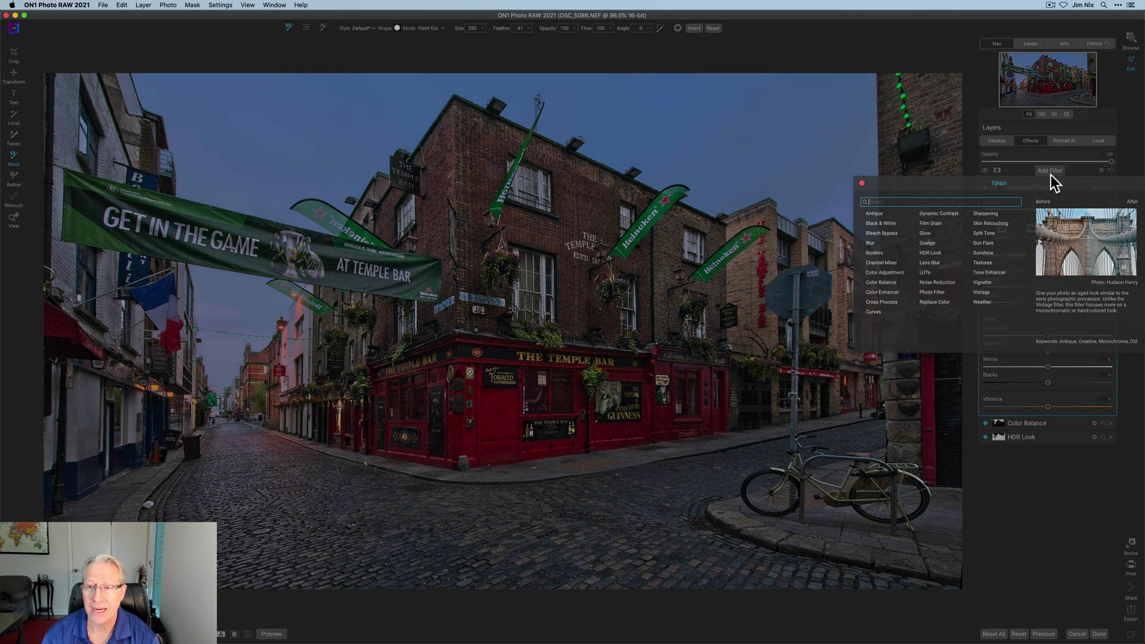
click(893, 274)
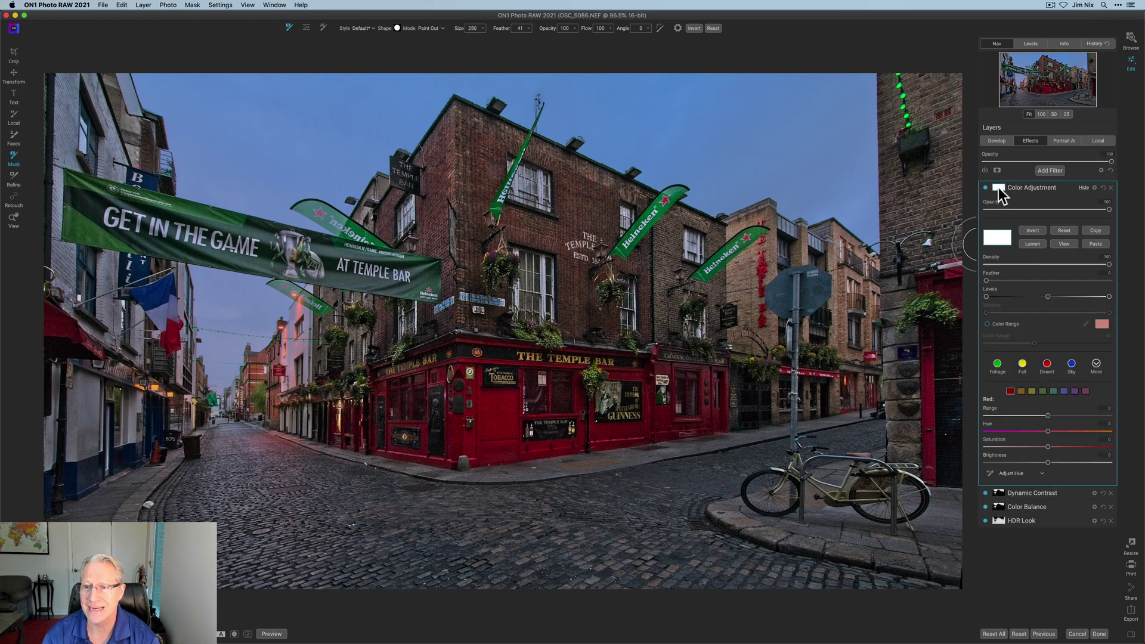
click(1094, 243)
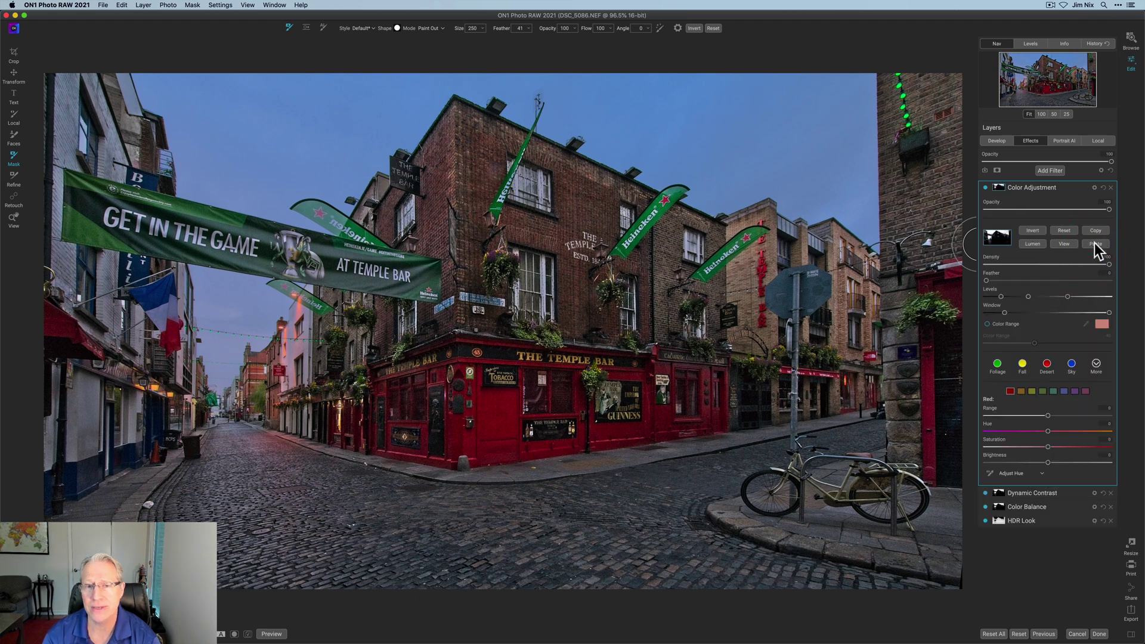
click(1064, 244)
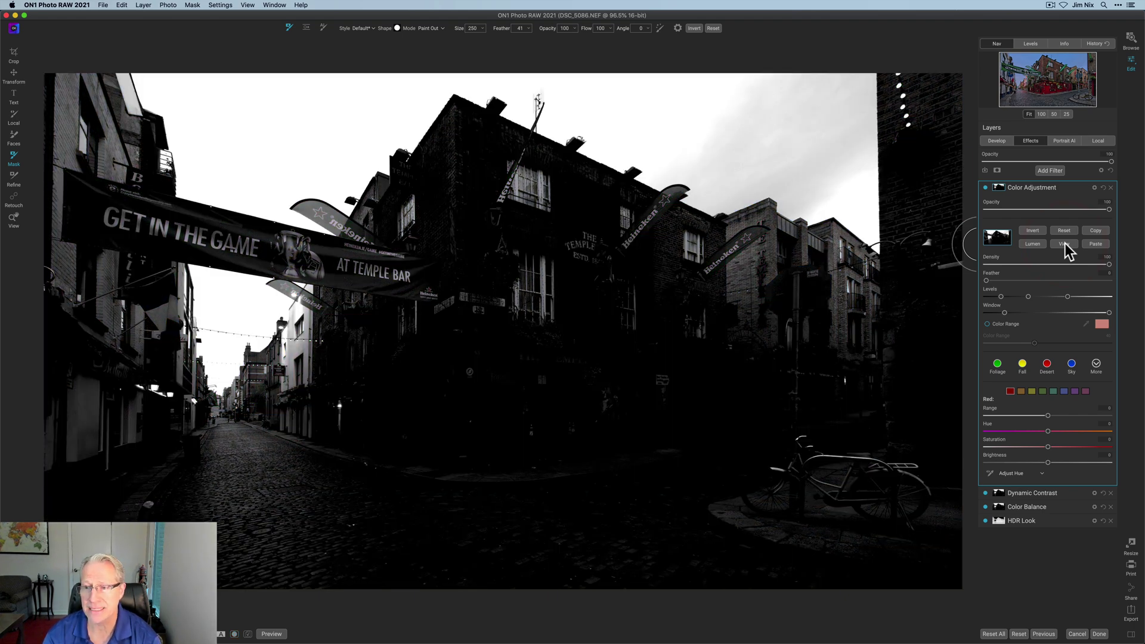
click(1065, 243)
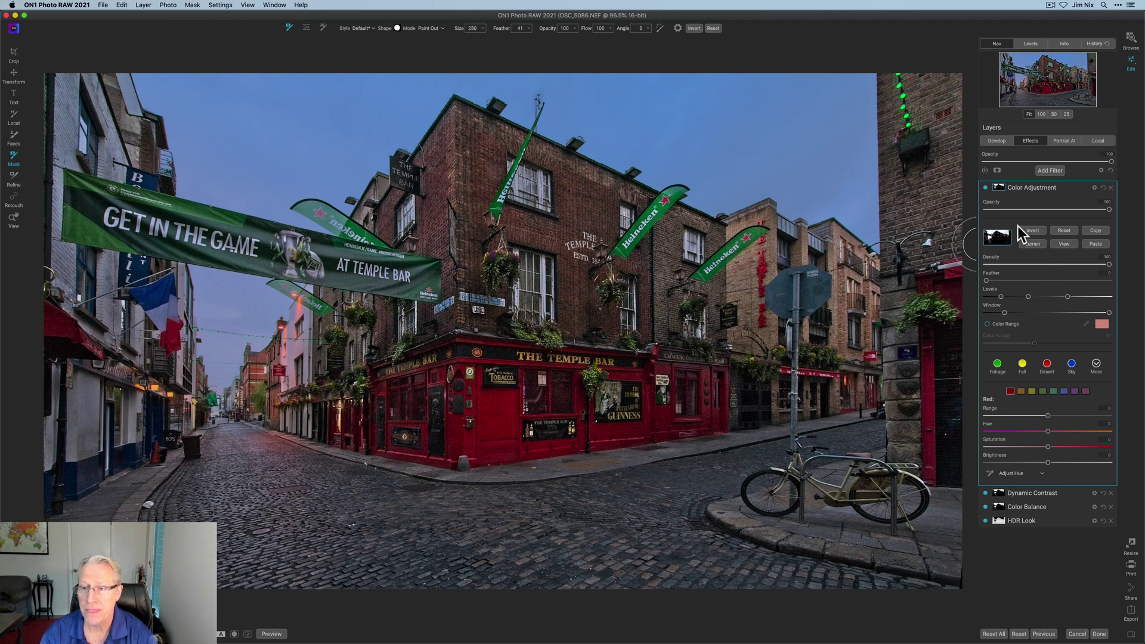
Shift the sky's blue hue toward purple, raise its saturation and lower its brightness, and compare Color Adjustment off and on
click(999, 188)
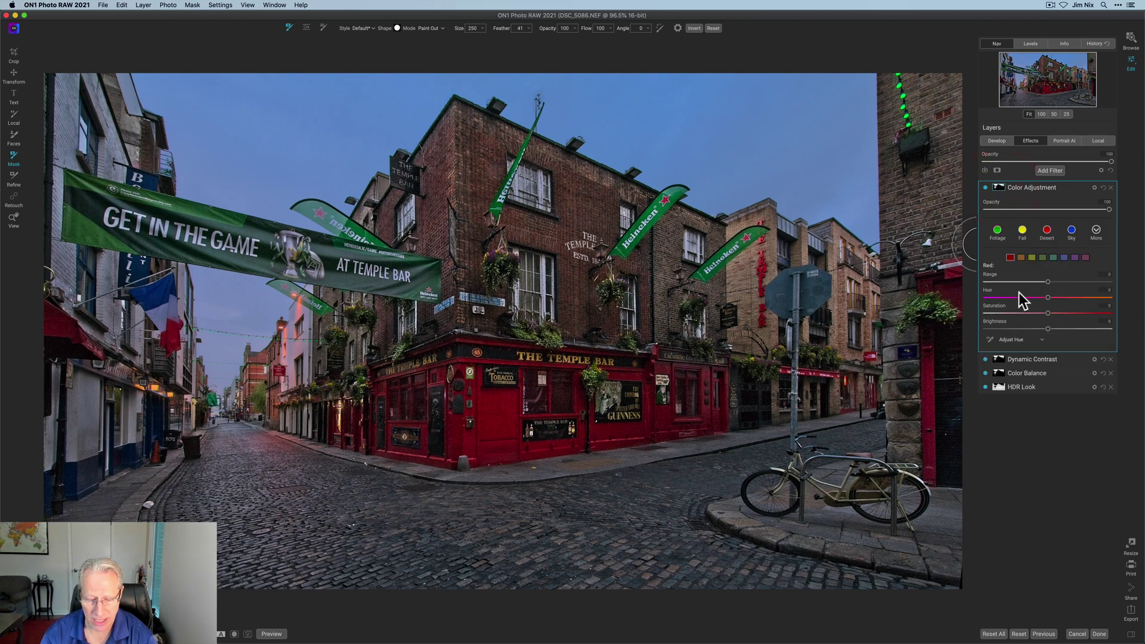
click(1064, 257)
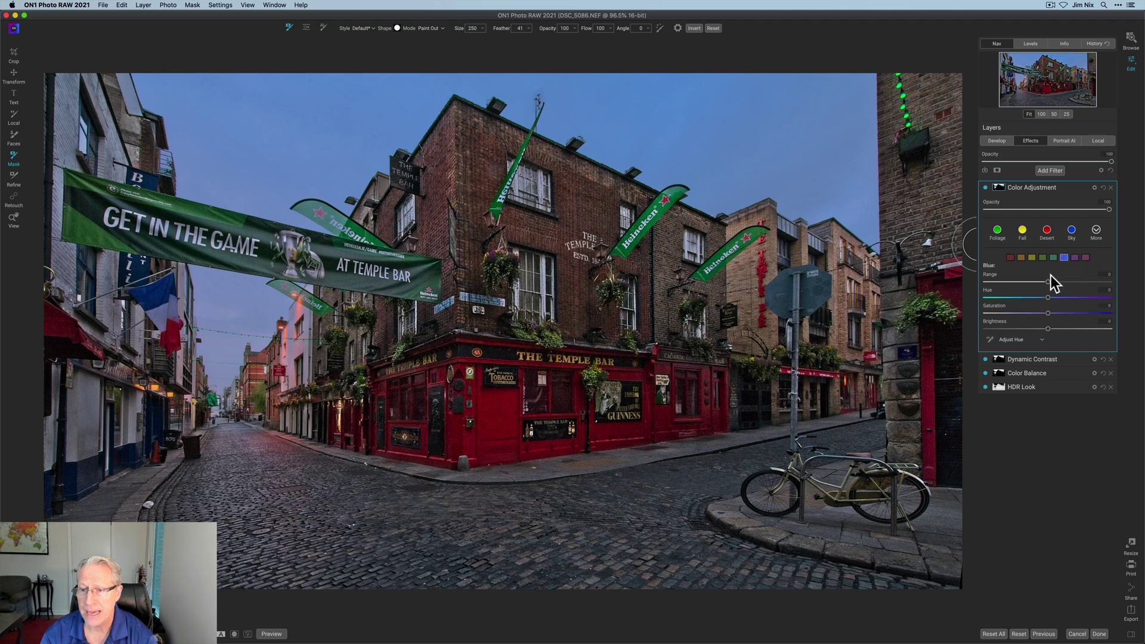
drag(1049, 296, 1072, 310)
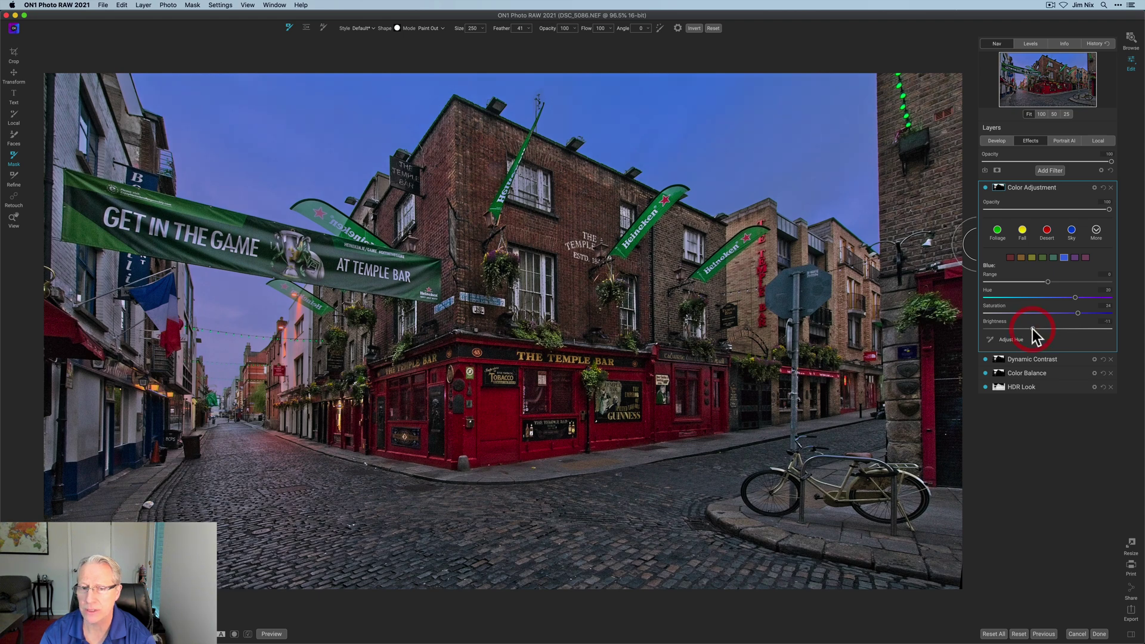
click(986, 188)
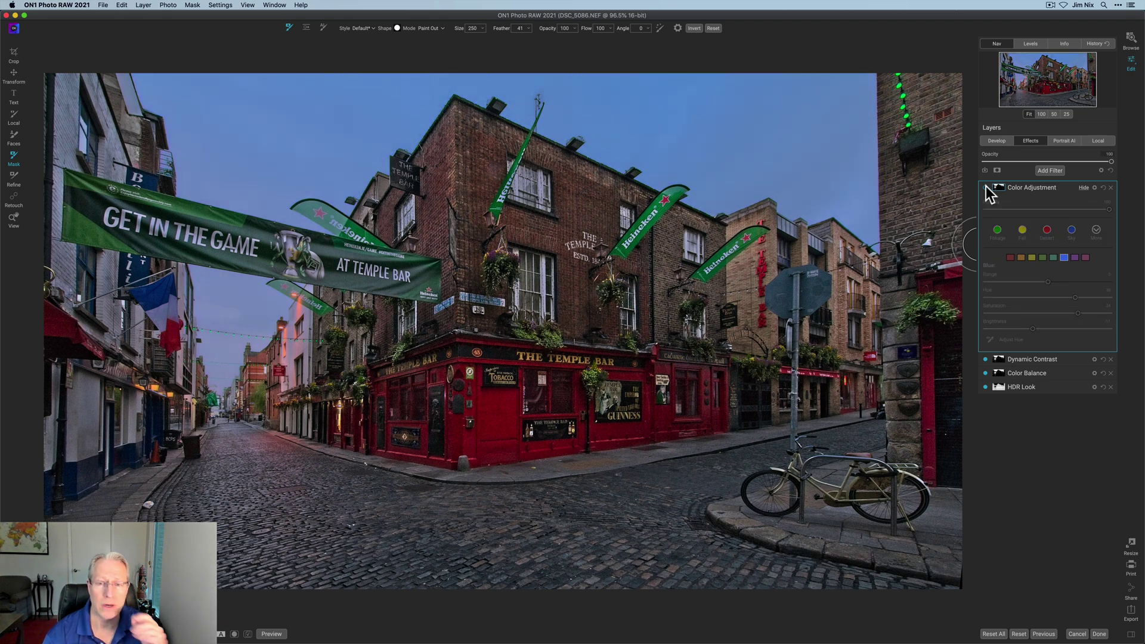
click(985, 188)
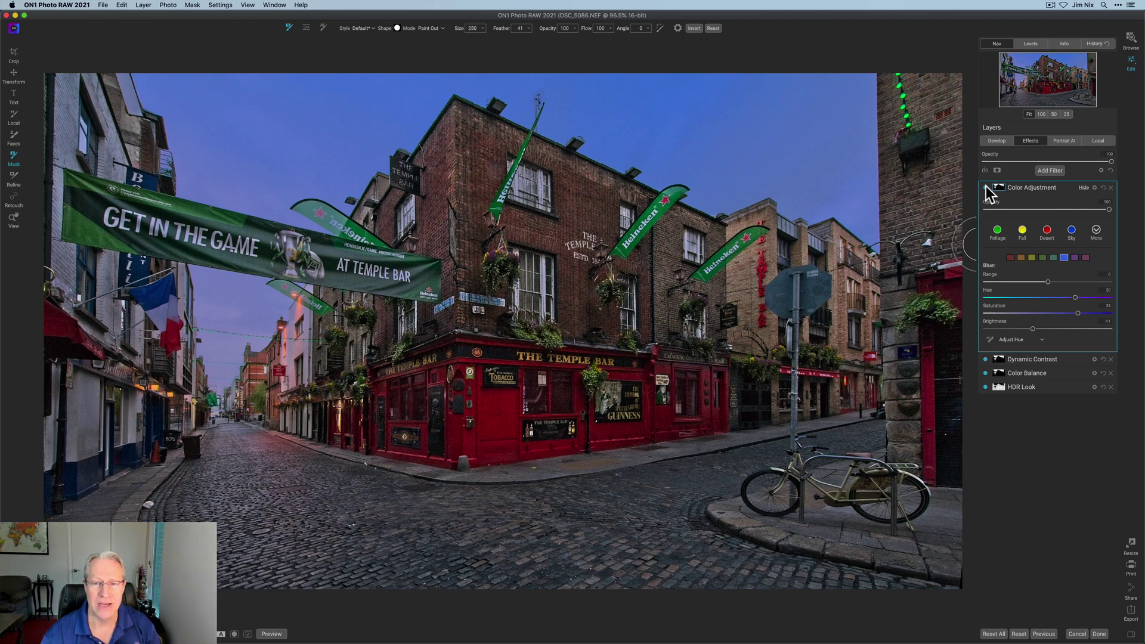
Add a Sunshine filter with the amount raised to about 70 and slightly higher warmth and saturation, and compare it off and on
click(1050, 170)
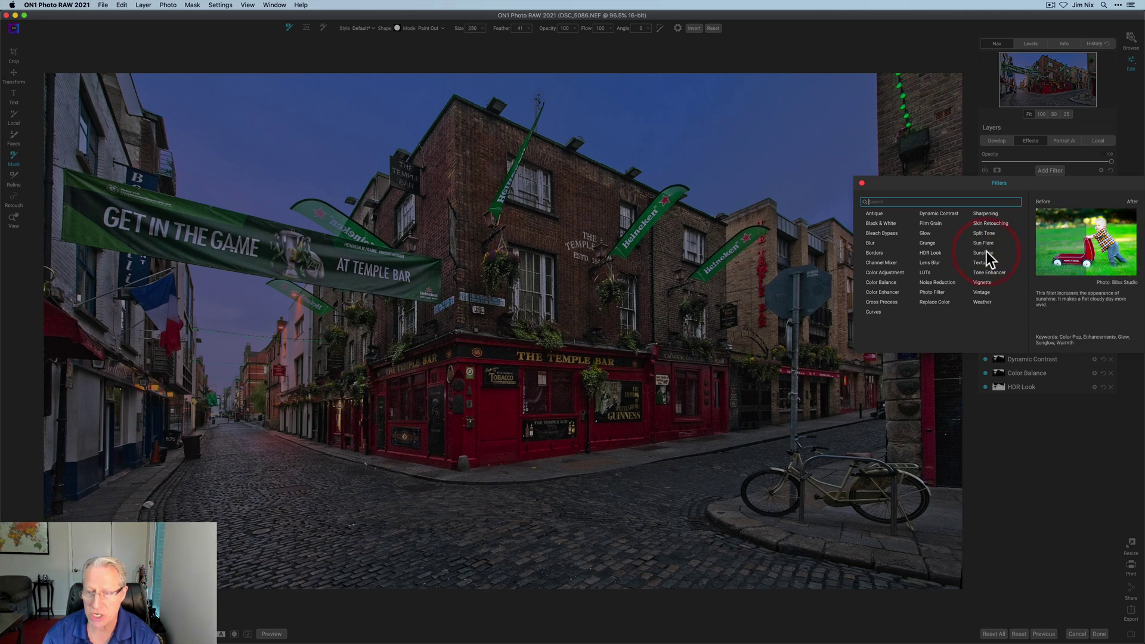
click(987, 251)
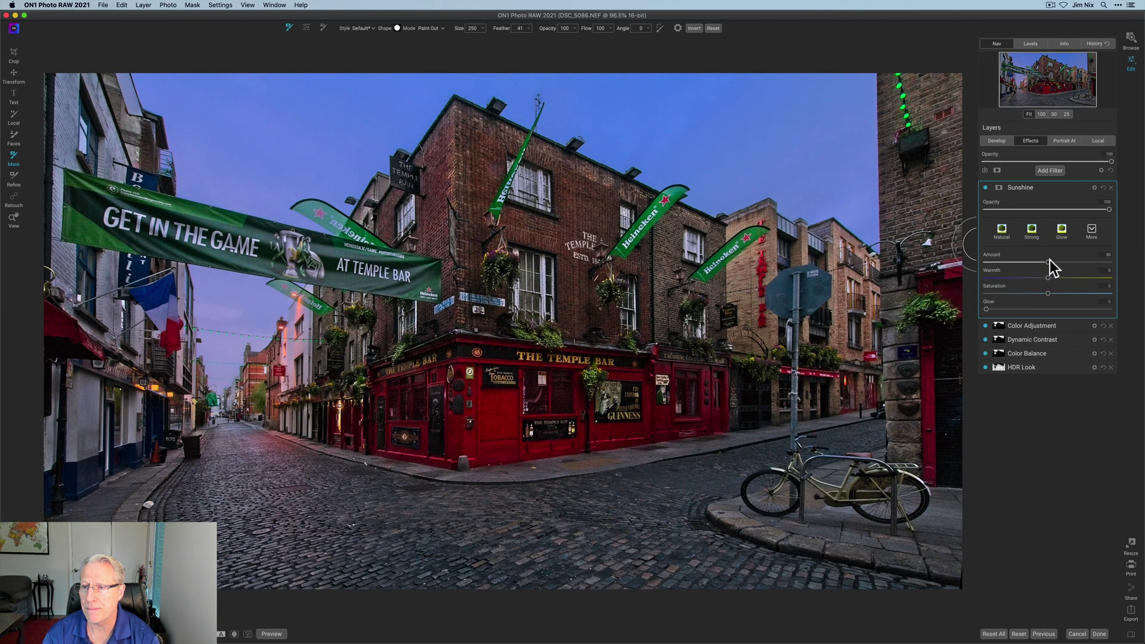
drag(1064, 262, 1072, 262)
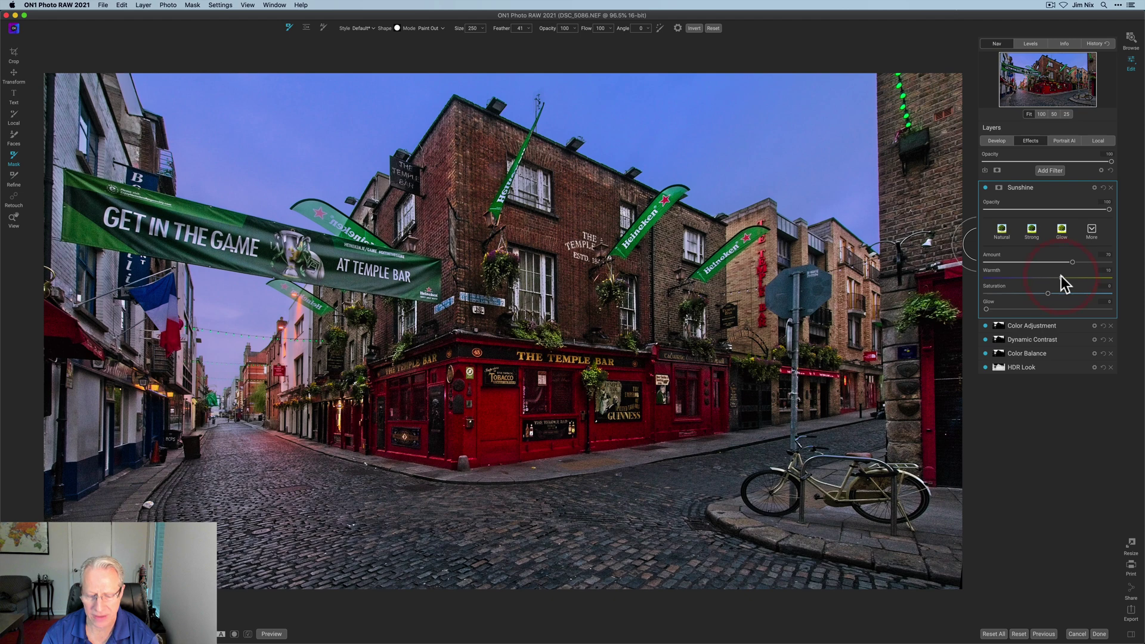
drag(1049, 293, 1061, 294)
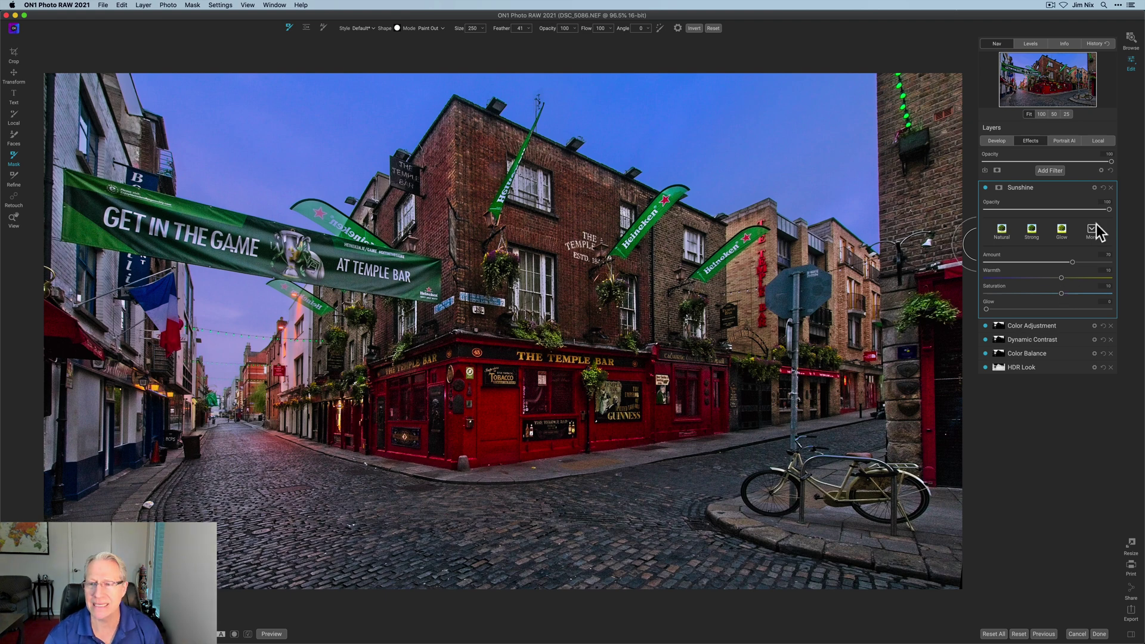
click(987, 188)
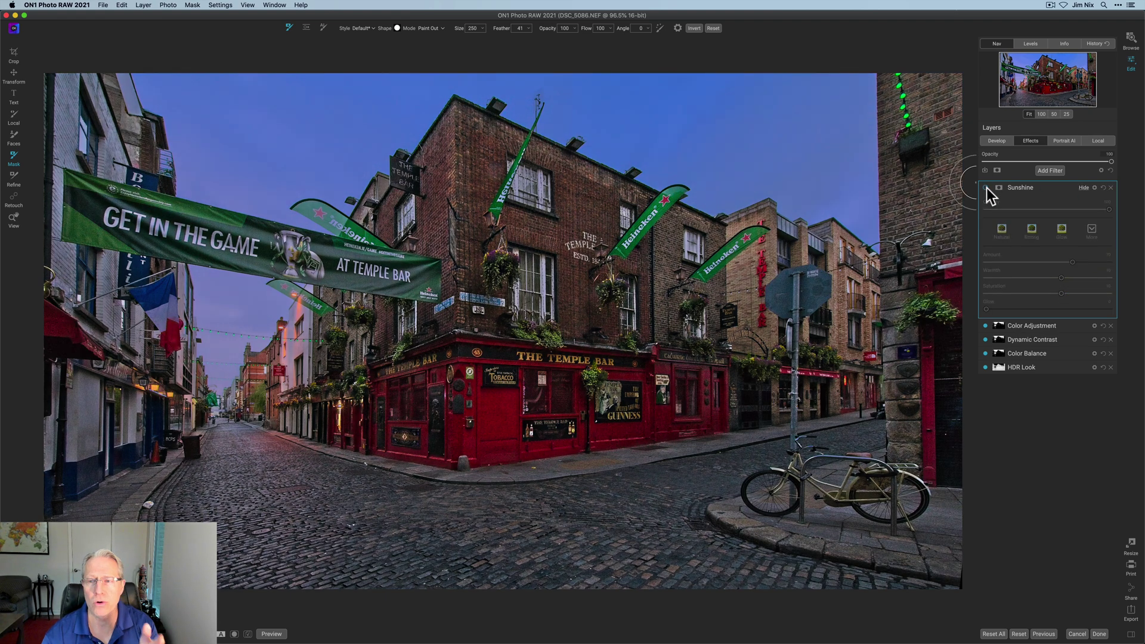
click(987, 188)
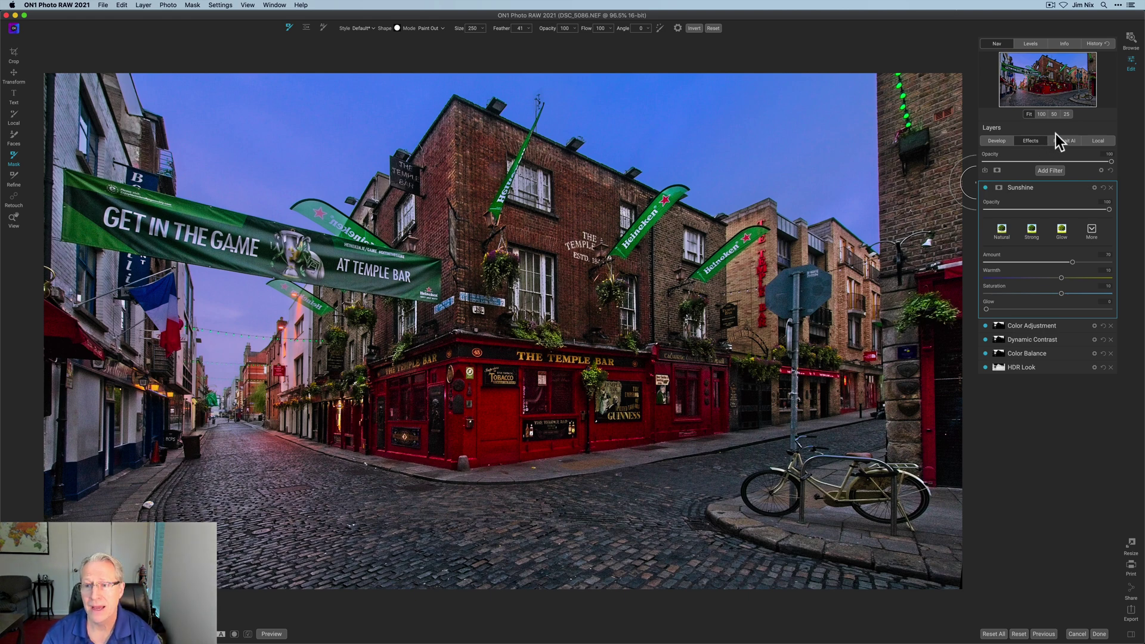
Add a Borders filter with the White Square border, reduce its scale to a thin frame, and compare it off and on
click(1051, 170)
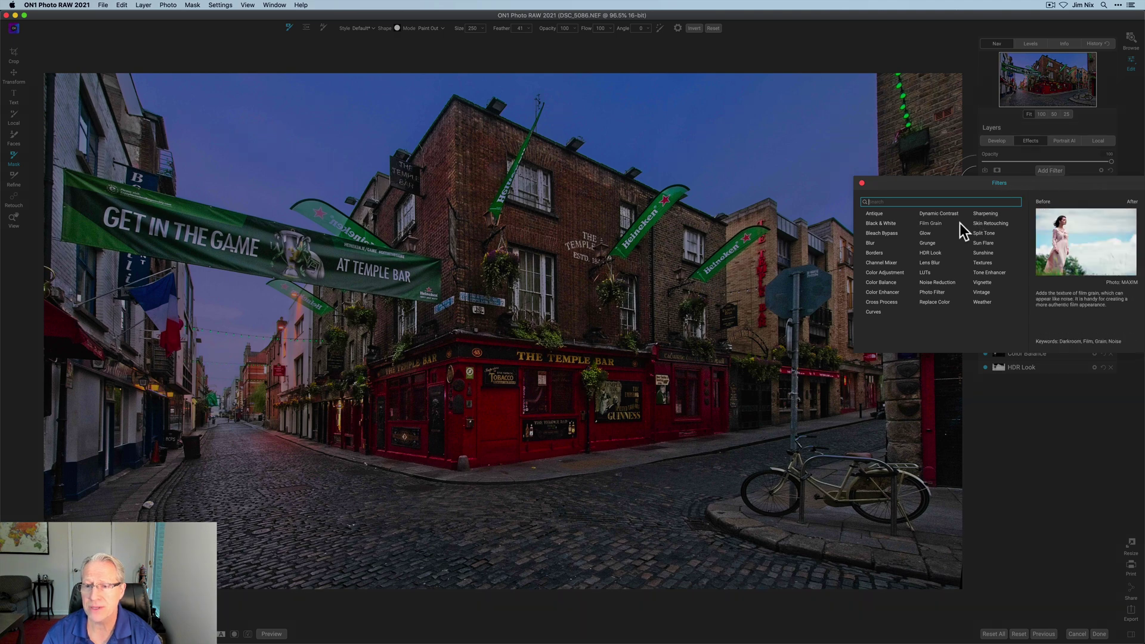
click(878, 254)
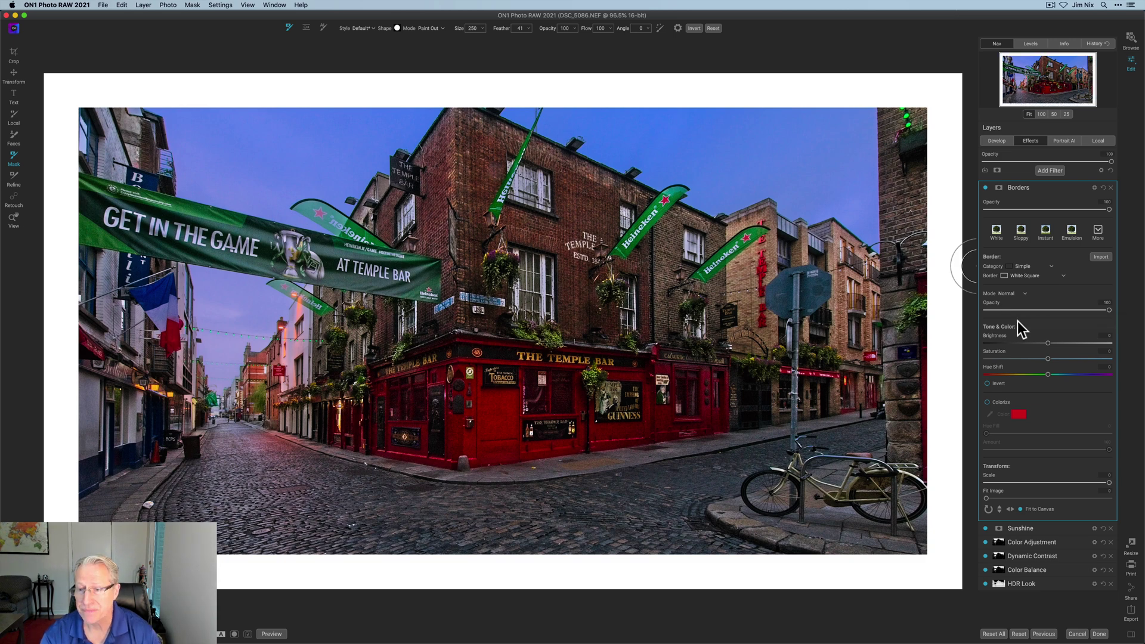
drag(1108, 483, 1075, 486)
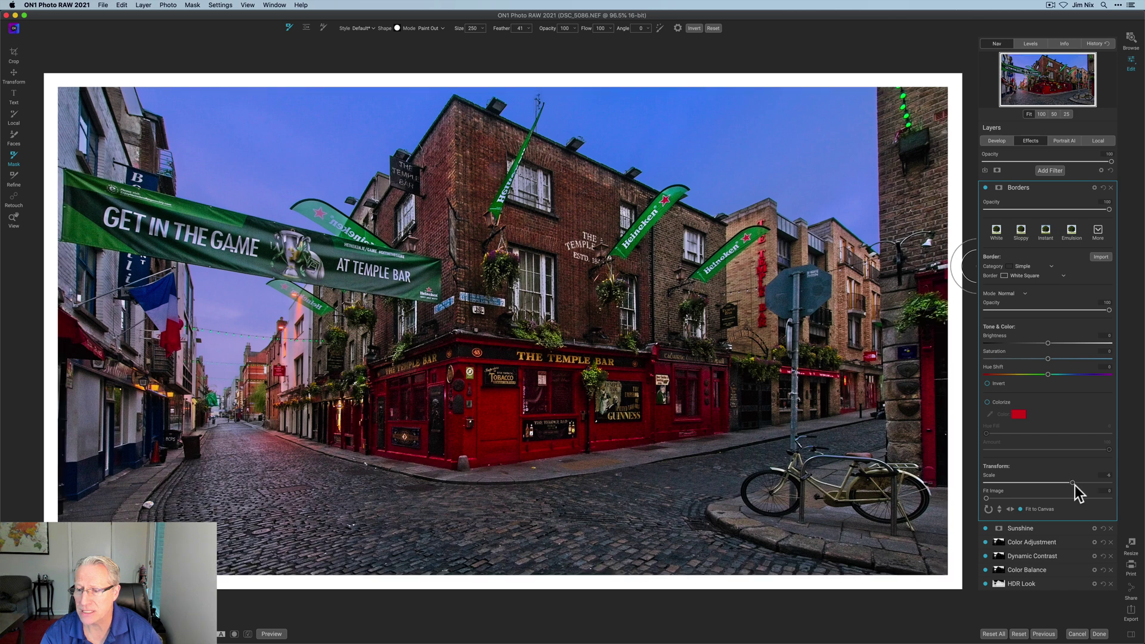
click(985, 188)
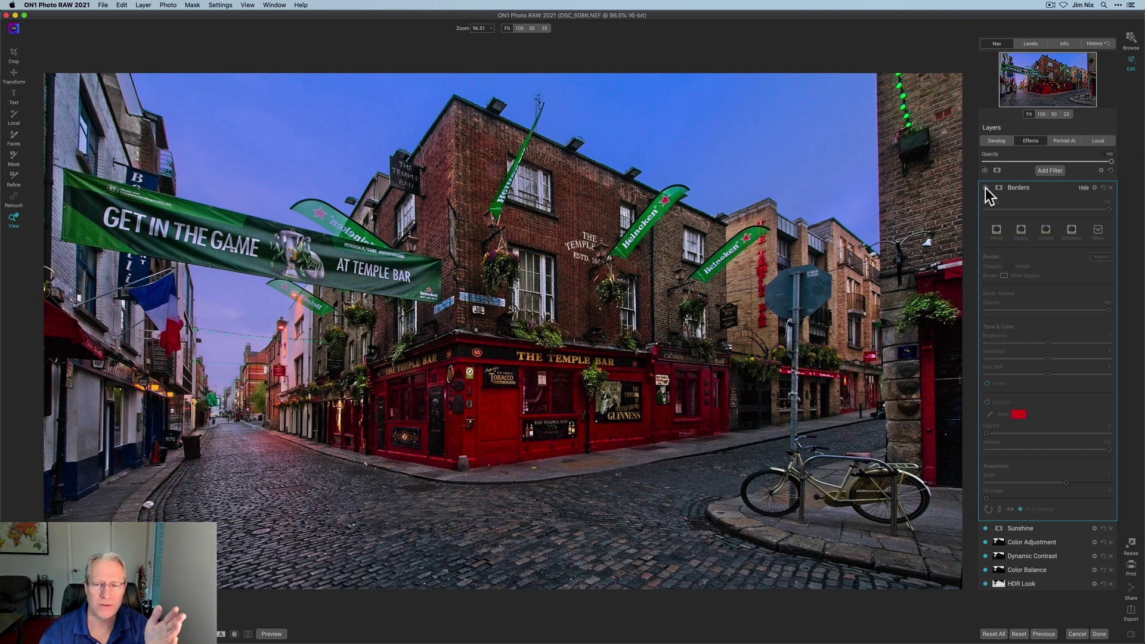
click(985, 188)
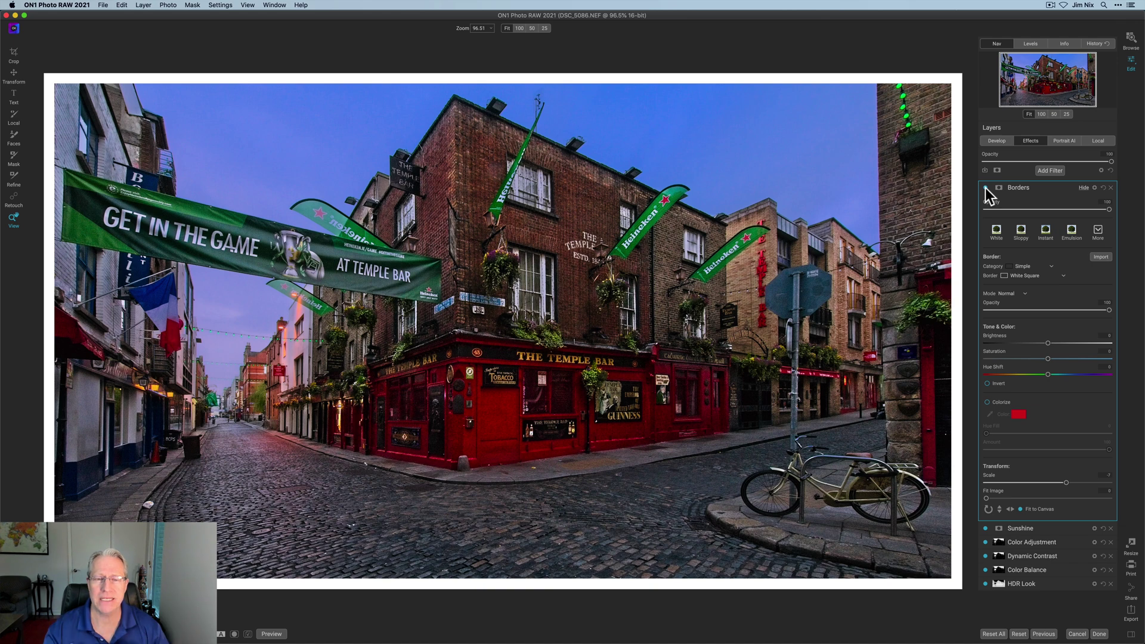
click(1034, 187)
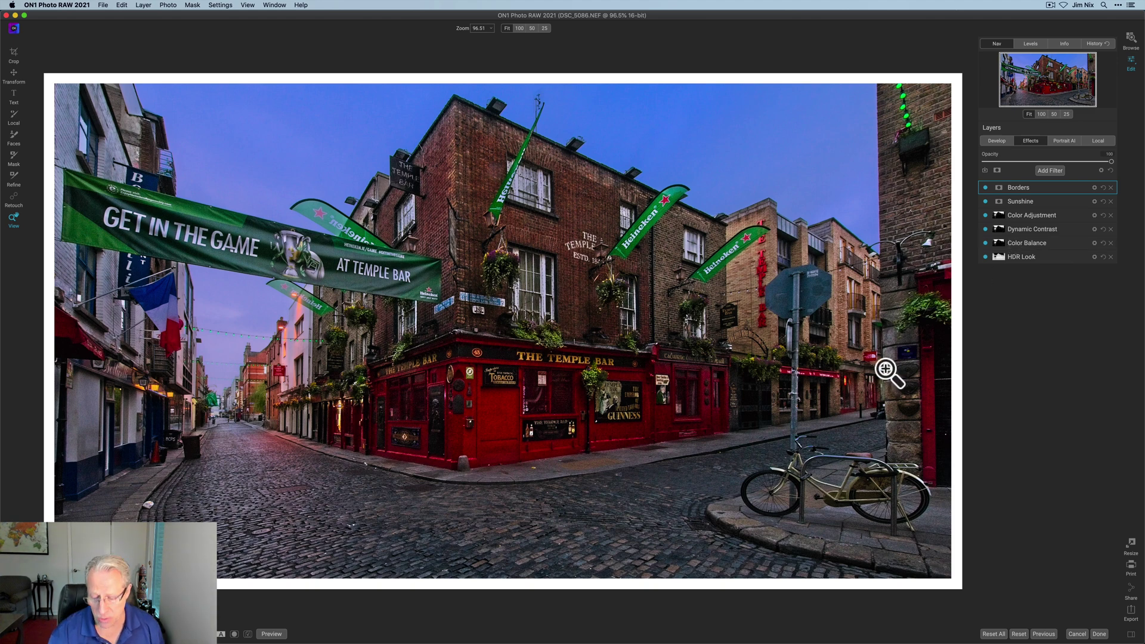
Compare the finished edit with the original photo, first full-frame and in a split view with the divider moved across the image
key(super+p)
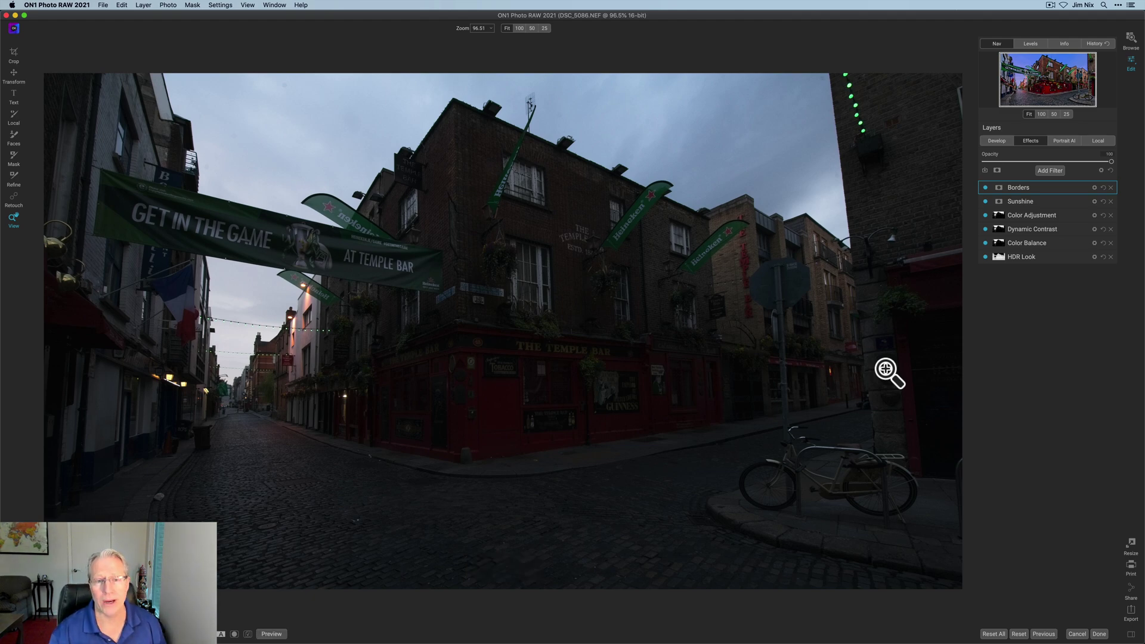
key(super+p)
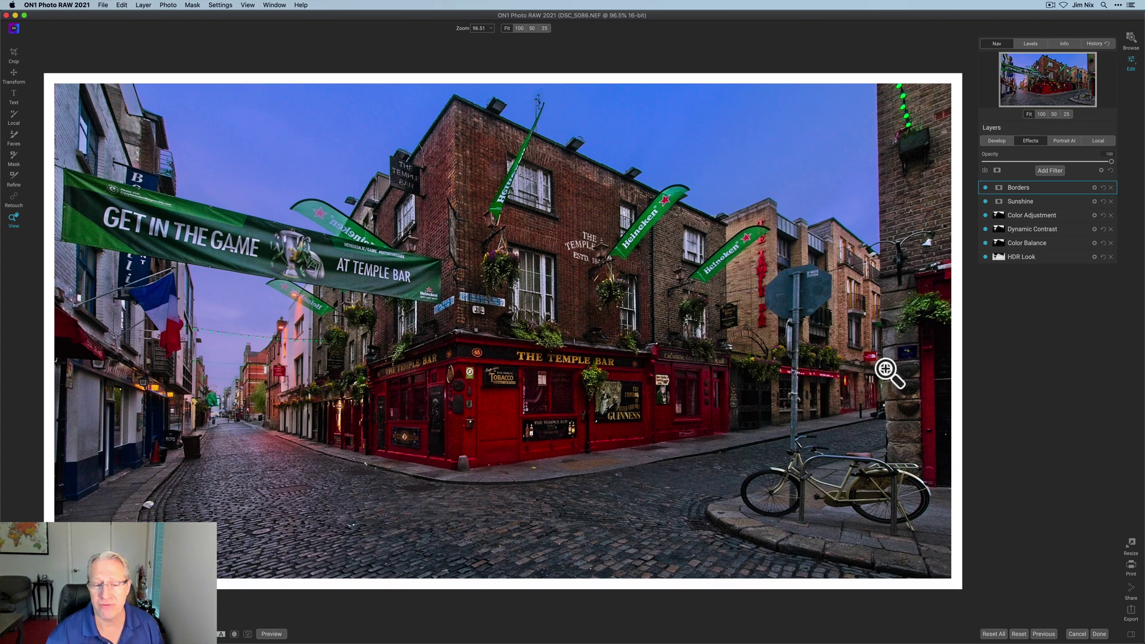
click(223, 634)
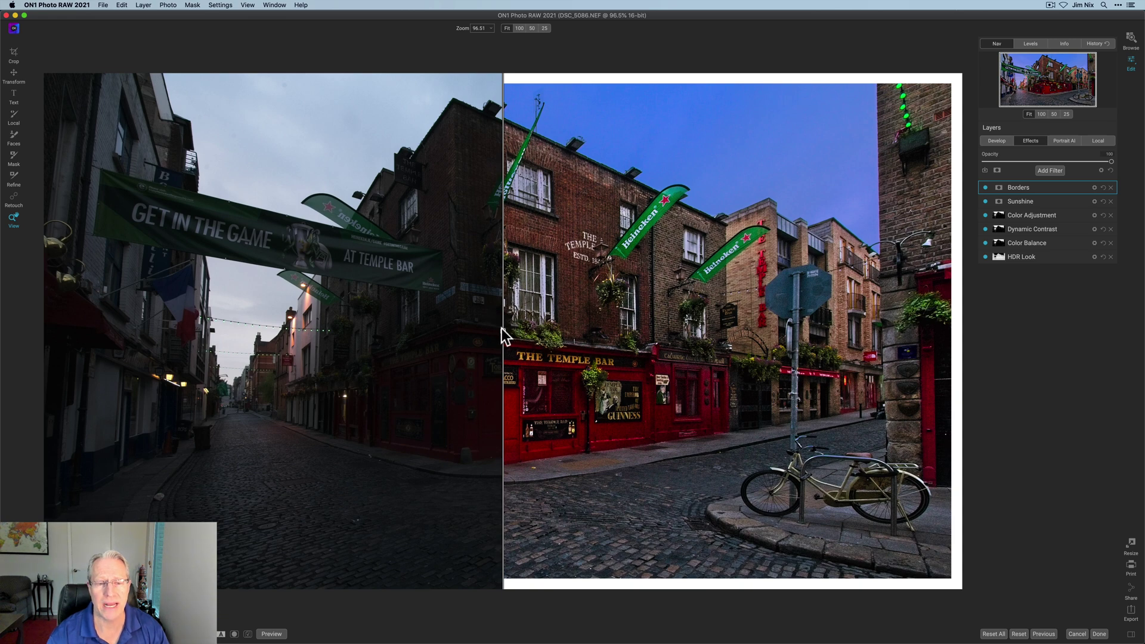
drag(502, 329, 532, 301)
drag(391, 302, 345, 316)
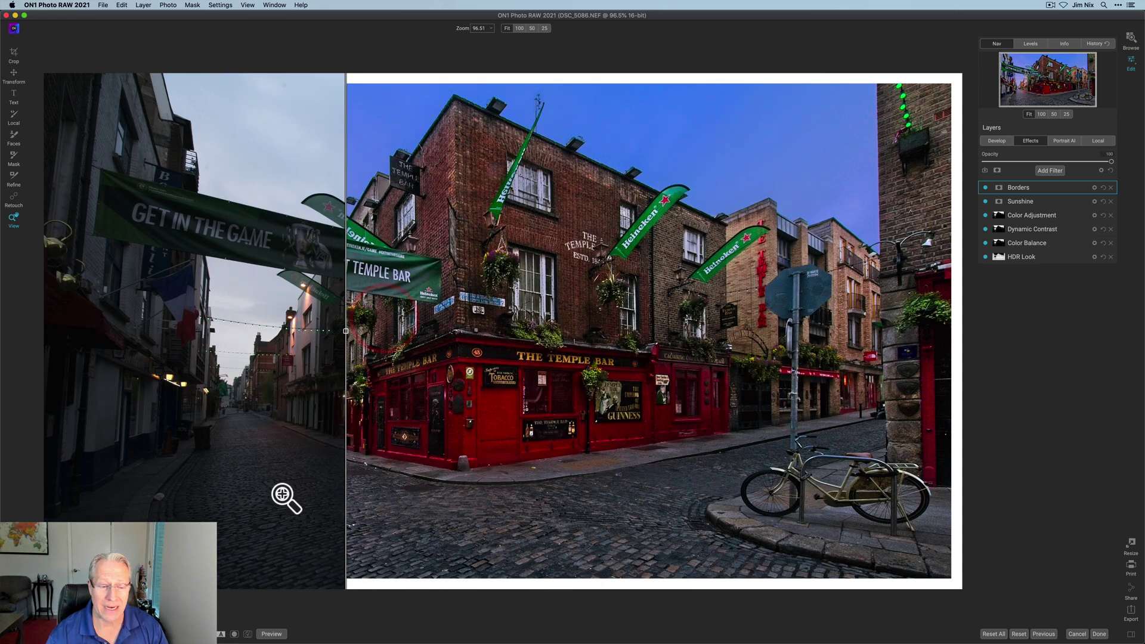
click(221, 634)
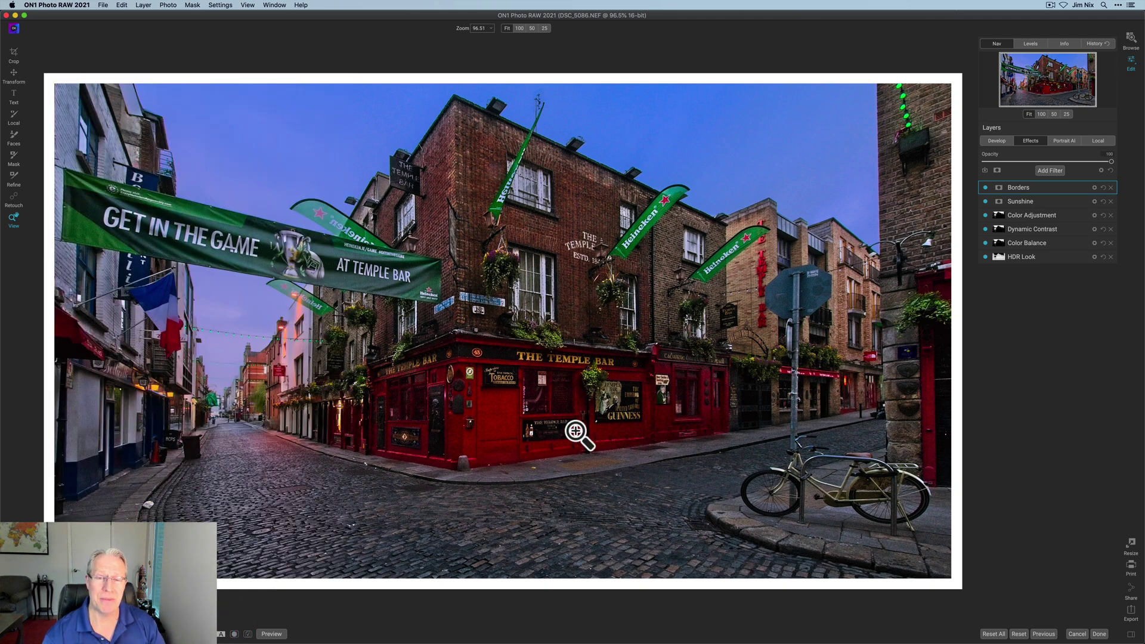